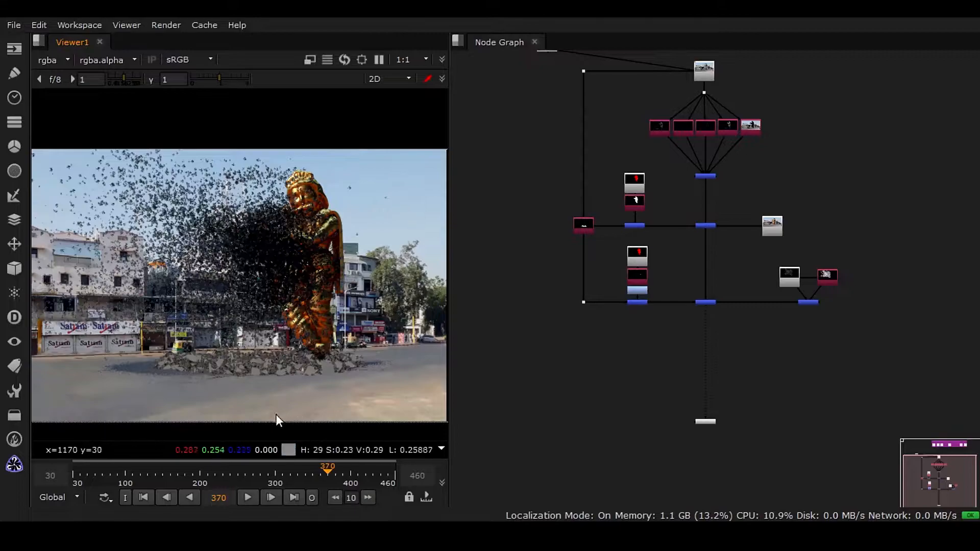
middle_drag(740, 273, 707, 308)
middle_drag(697, 379, 667, 336)
scroll(638, 305, up, 3)
key(Tab)
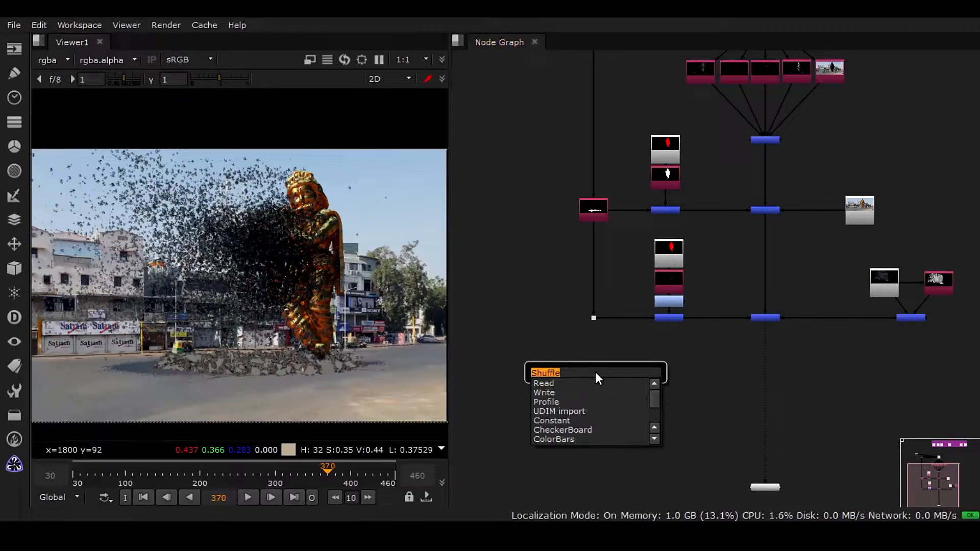
key(Return)
click(623, 352)
click(585, 370)
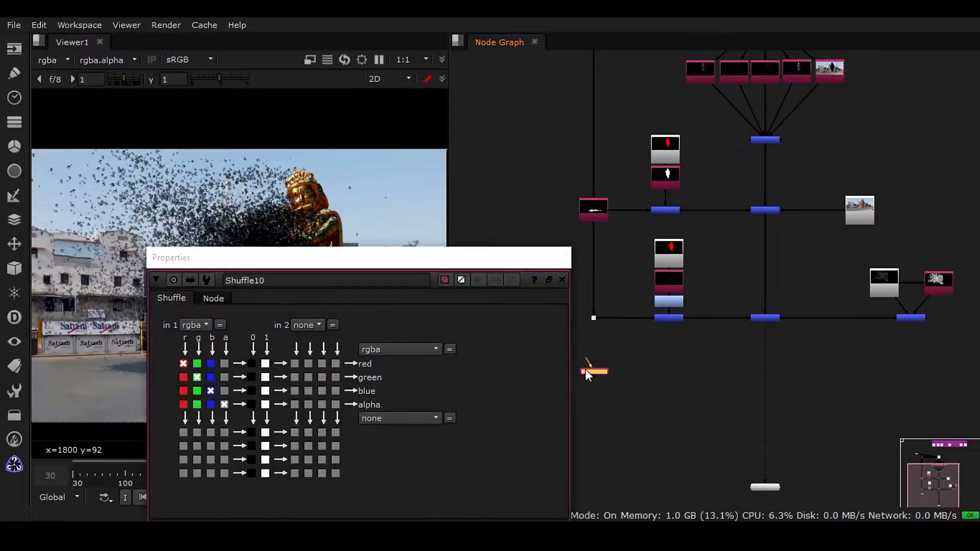
key(Delete)
Duplicate the Shuffle node beside the pipe and place the copy below it.
click(600, 210)
key(alt+c)
drag(598, 214, 584, 390)
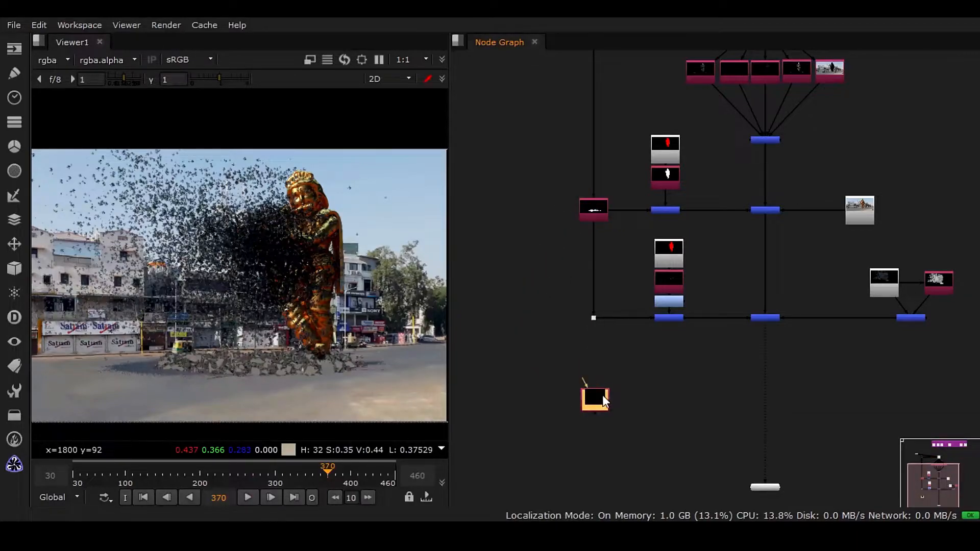
drag(596, 318, 594, 317)
scroll(696, 323, down, 2)
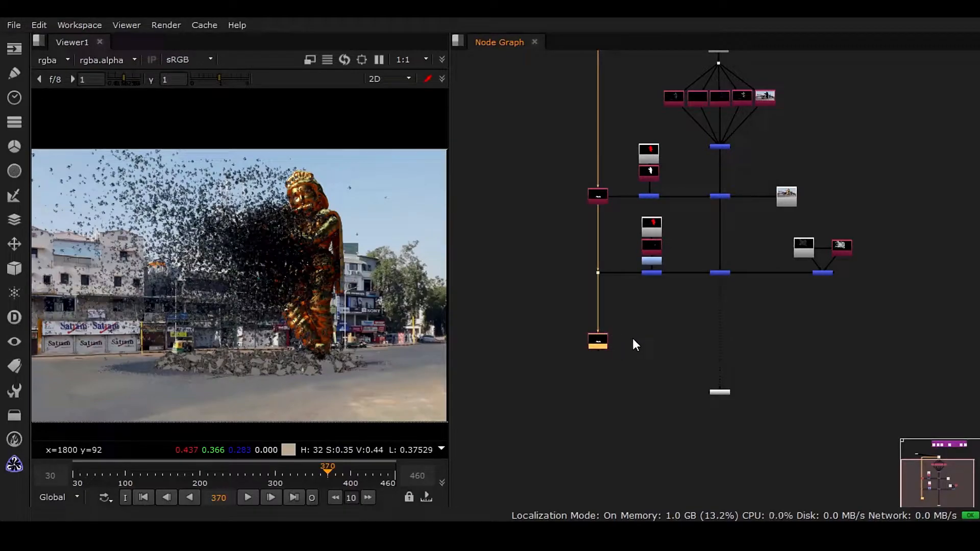
In Shuffle10, route green to green, blue to blue and the 0 constant to alpha.
drag(723, 394, 726, 494)
scroll(627, 260, up, 5)
mouse_move(631, 371)
middle_down()
mouse_move(628, 261)
mouse_move(607, 266)
mouse_move(606, 281)
mouse_move(633, 299)
middle_up()
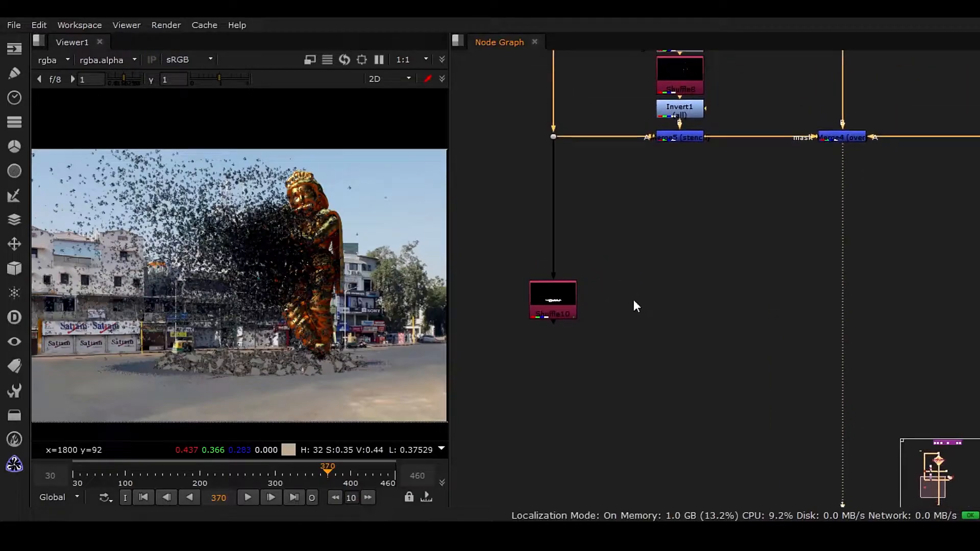
click(569, 313)
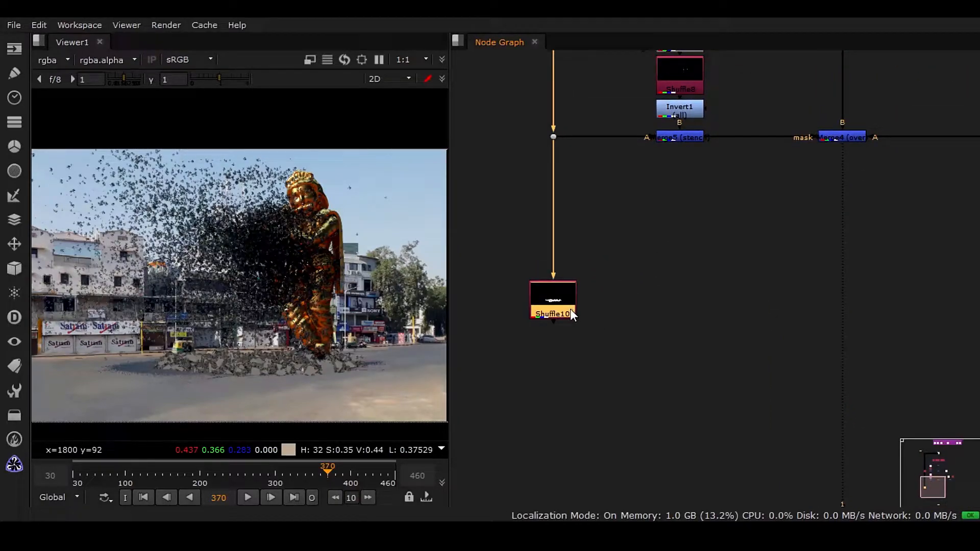
double_click(570, 313)
drag(518, 272, 496, 174)
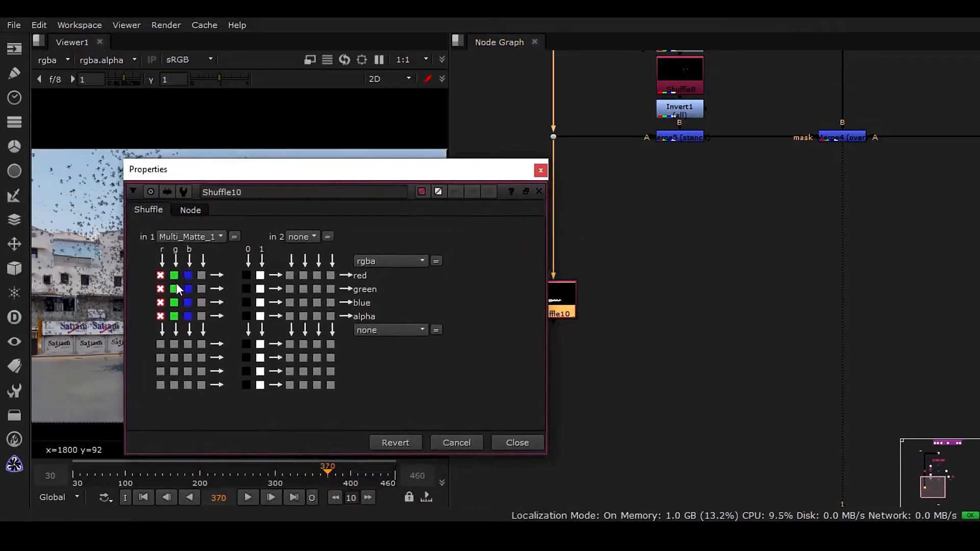
click(174, 289)
click(188, 302)
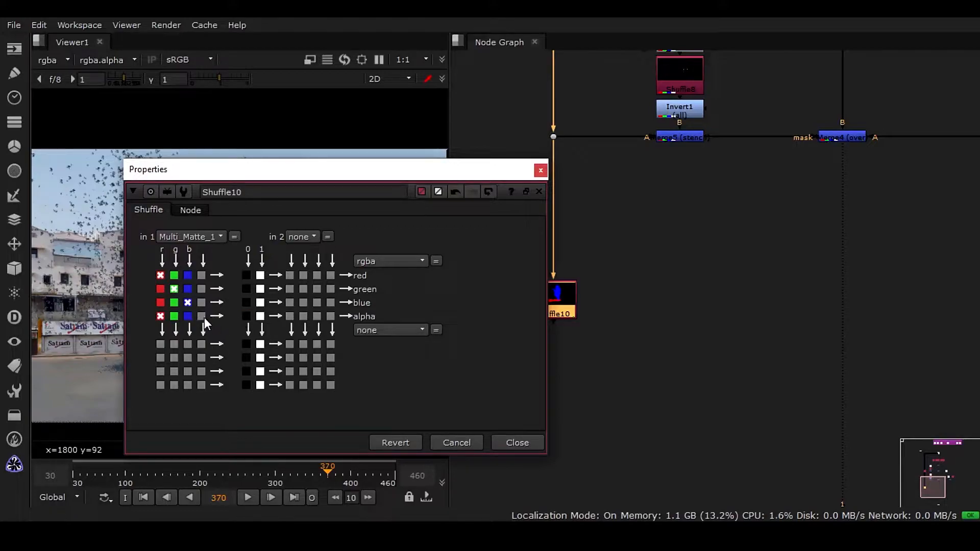
click(246, 316)
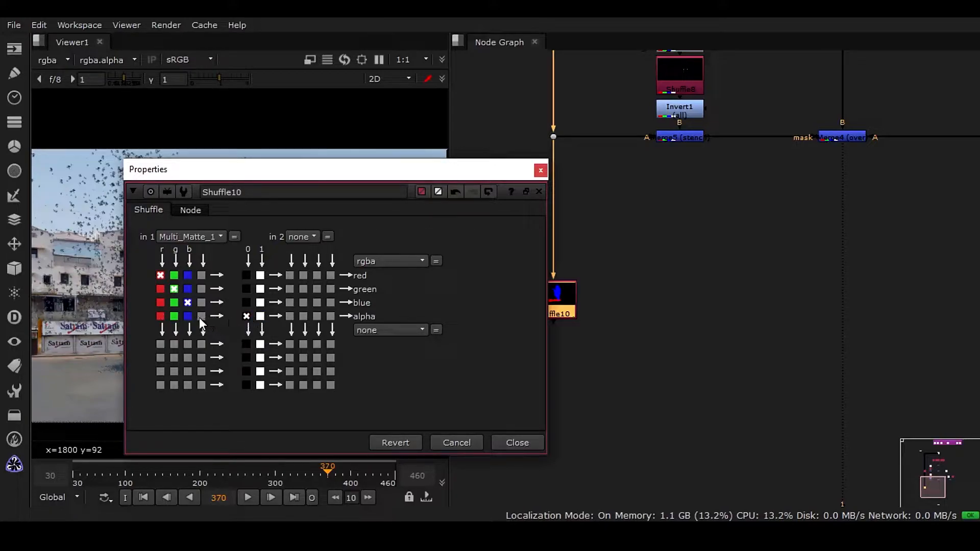
Reset Shuffle10's knobs to default, set its input layer to Multi_Matte_1 and close the properties.
right_click(157, 266)
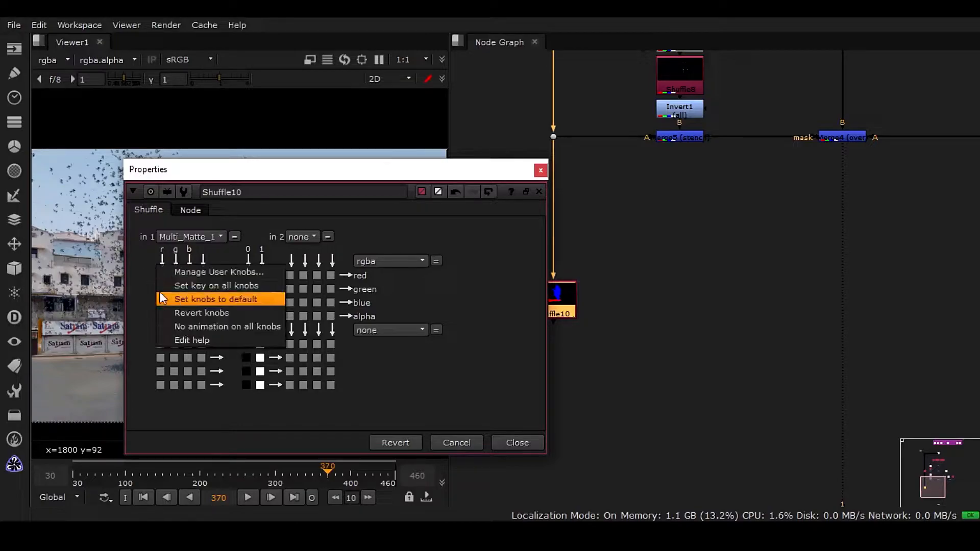
click(188, 299)
click(180, 236)
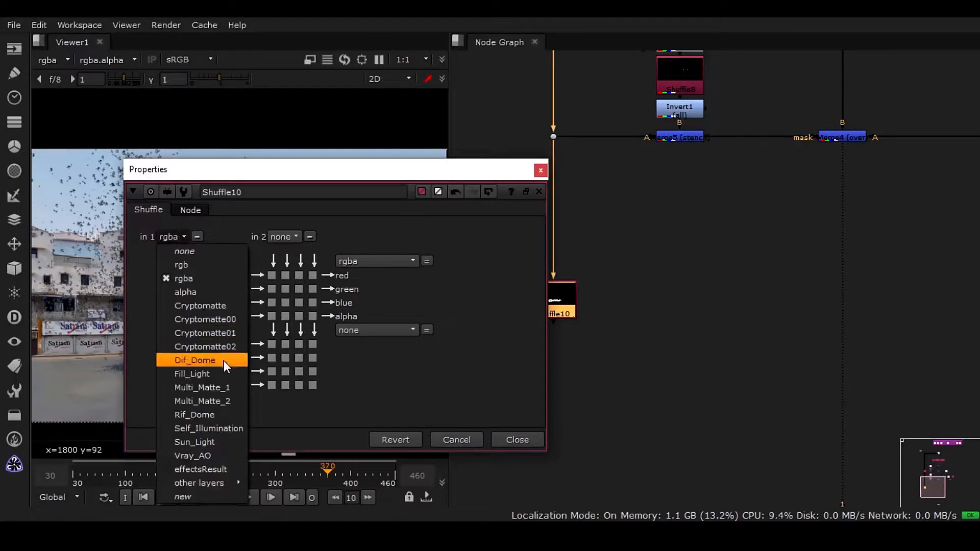
click(229, 386)
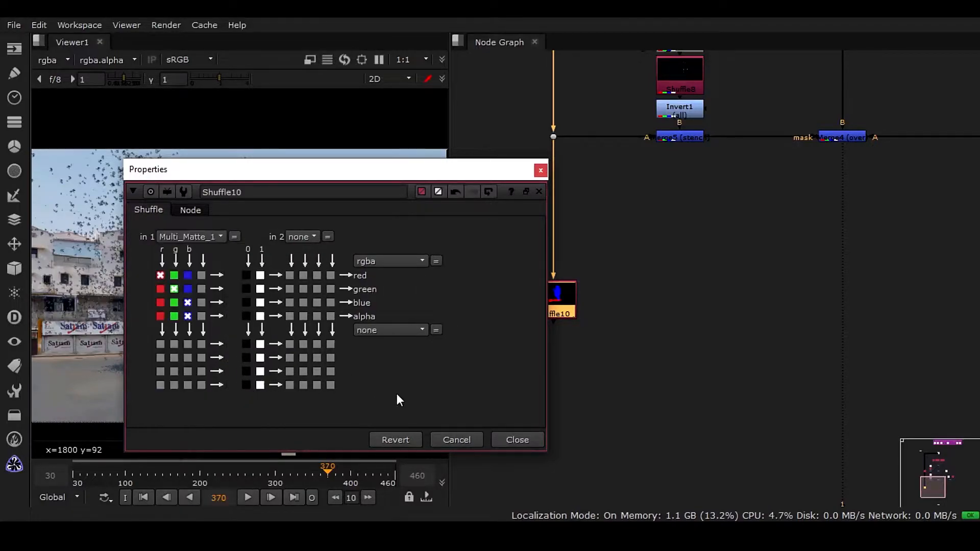
click(516, 440)
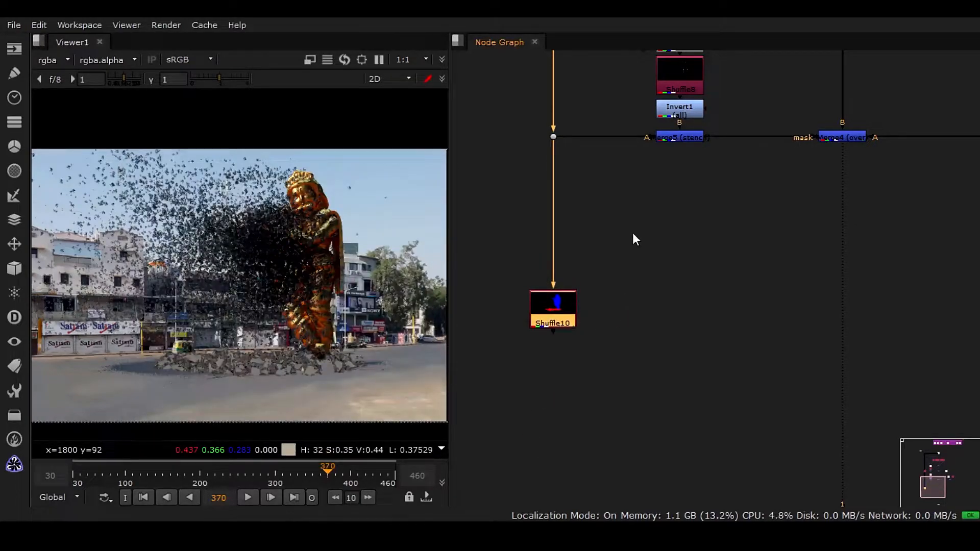
Add a second Shuffle from the same source and set its input layer to Multi_Matte_2.
scroll(634, 231, down, 3)
middle_drag(621, 286, 632, 347)
drag(599, 341, 596, 126)
mouse_move(564, 346)
mouse_down()
mouse_move(564, 326)
mouse_move(563, 335)
mouse_up()
double_click(562, 335)
click(184, 294)
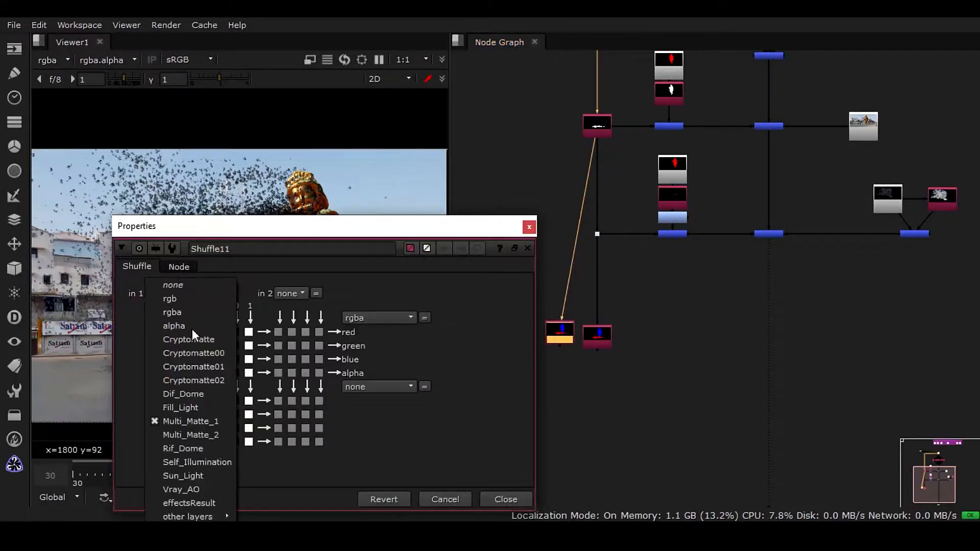
click(222, 434)
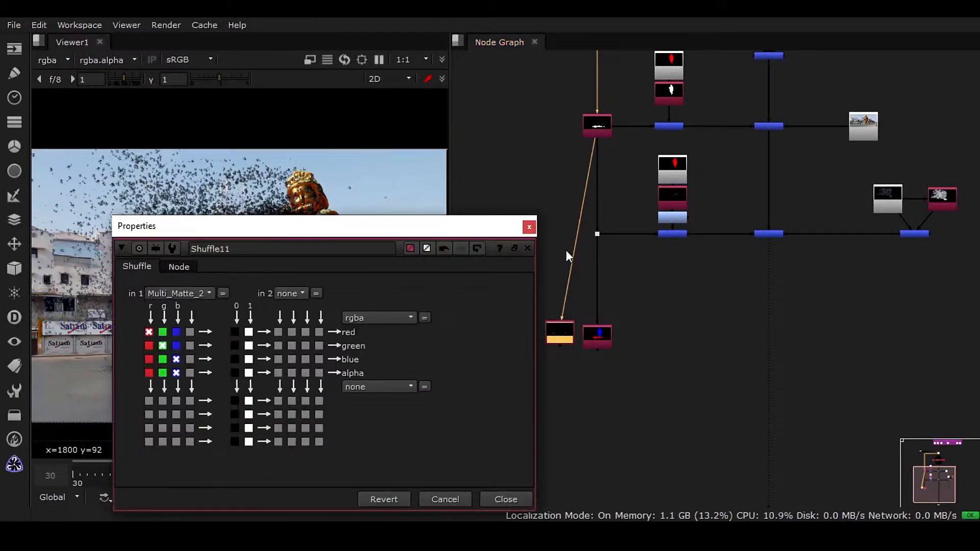
click(529, 227)
Arrange the two Shuffle nodes and move to frame 207 to inspect Shuffle11's output.
mouse_move(558, 331)
mouse_down()
mouse_move(599, 334)
mouse_move(557, 333)
mouse_up()
click(705, 317)
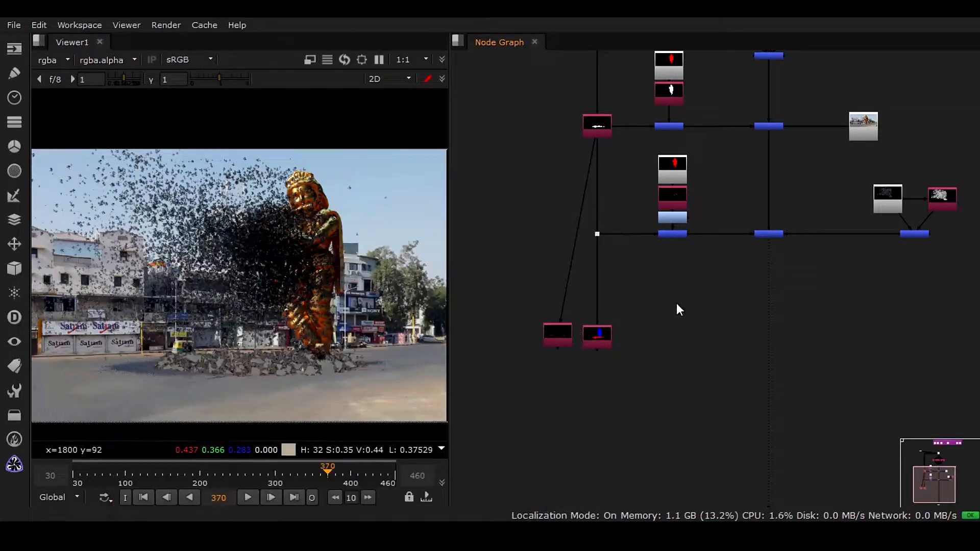
middle_drag(682, 332, 680, 312)
drag(560, 317, 557, 320)
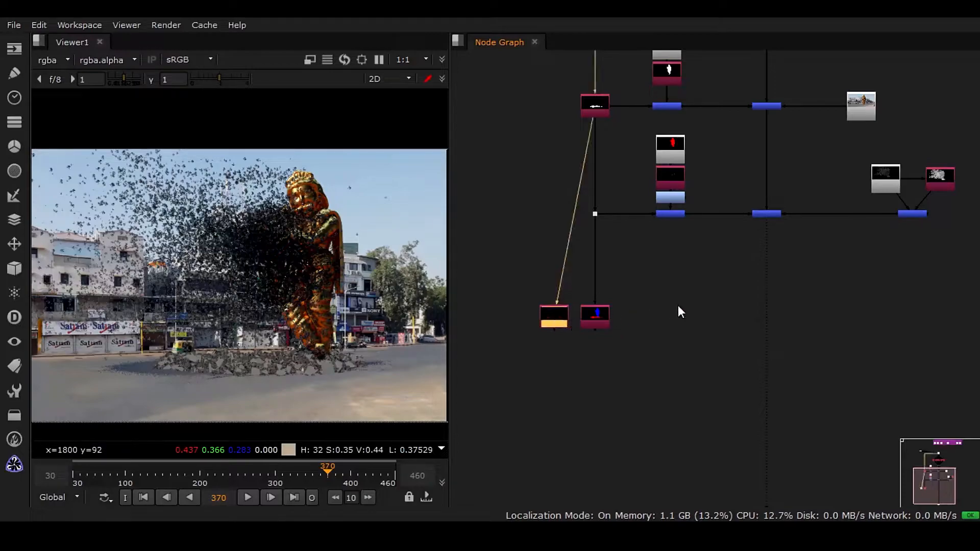
click(668, 308)
scroll(574, 350, up, 2)
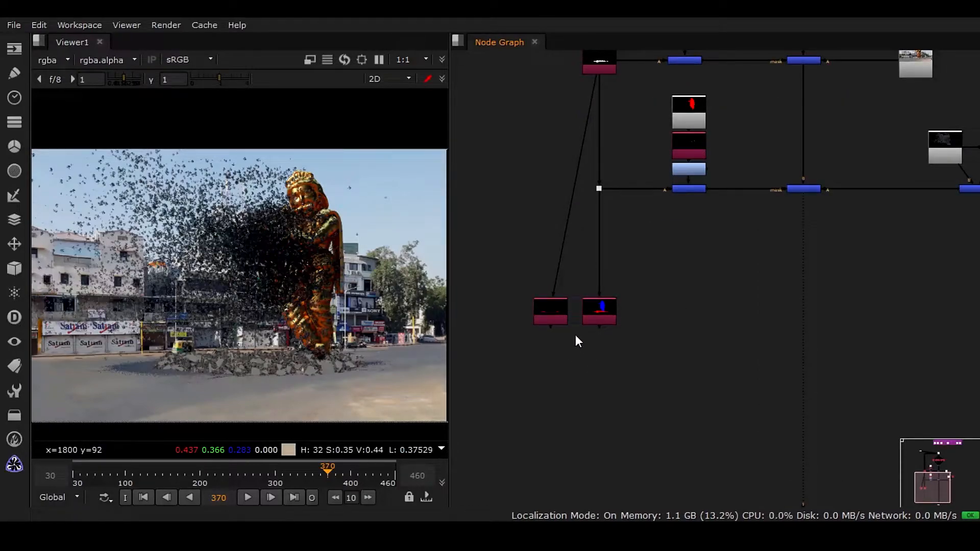
scroll(567, 337, up, 3)
click(564, 322)
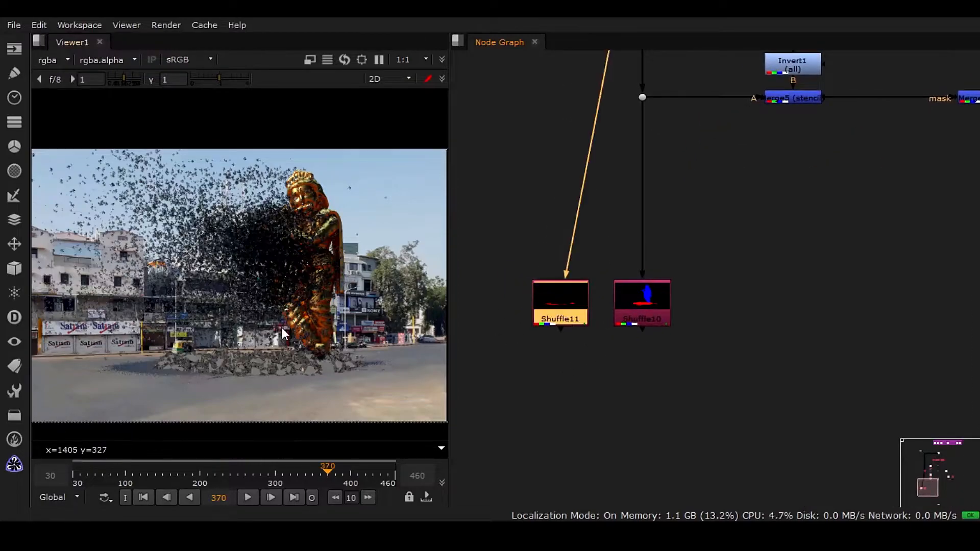
click(253, 473)
click(205, 473)
View the Shuffle10 output in the viewer.
click(642, 321)
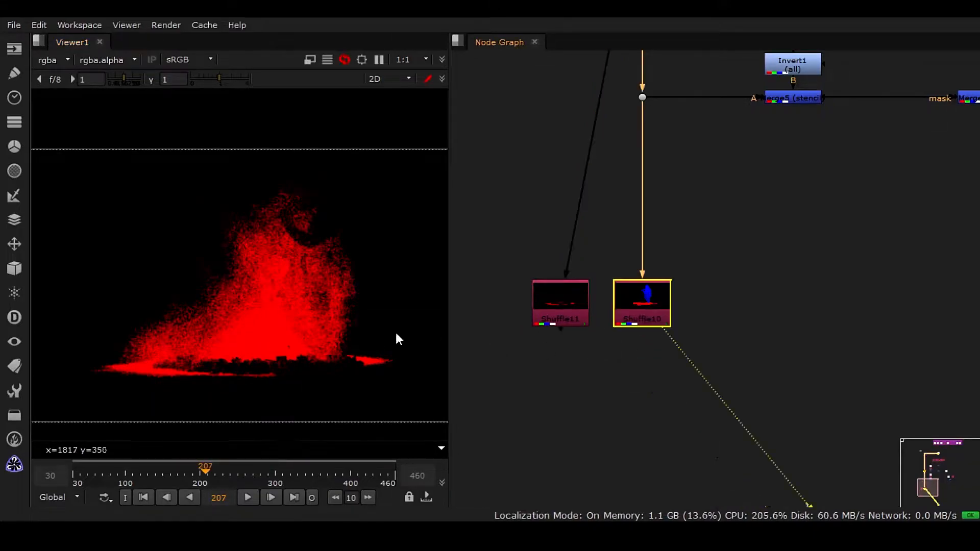
key(1)
click(608, 341)
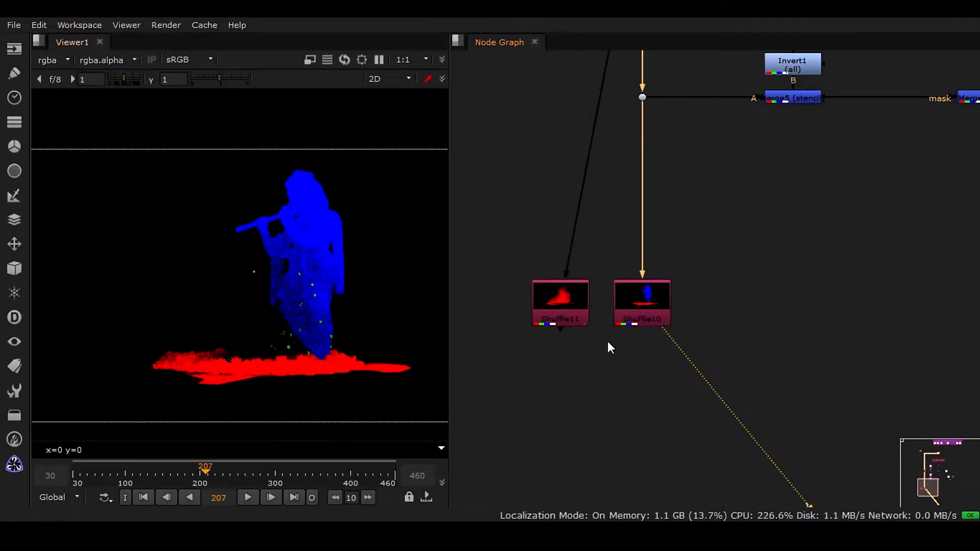
In Shuffle11, route the red channel to green, blue and alpha, then view its result.
middle_drag(612, 377, 612, 258)
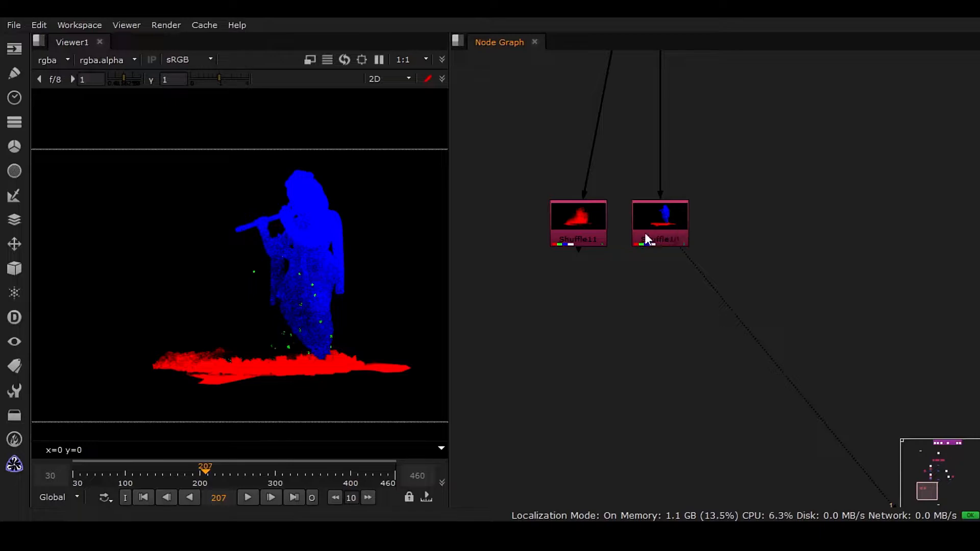
click(588, 237)
double_click(588, 238)
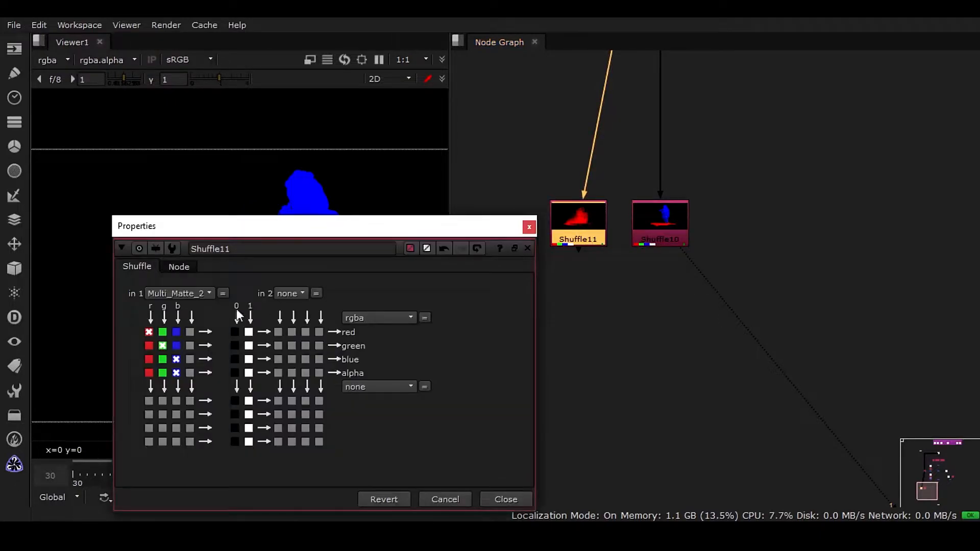
click(149, 345)
click(149, 359)
click(149, 372)
click(528, 226)
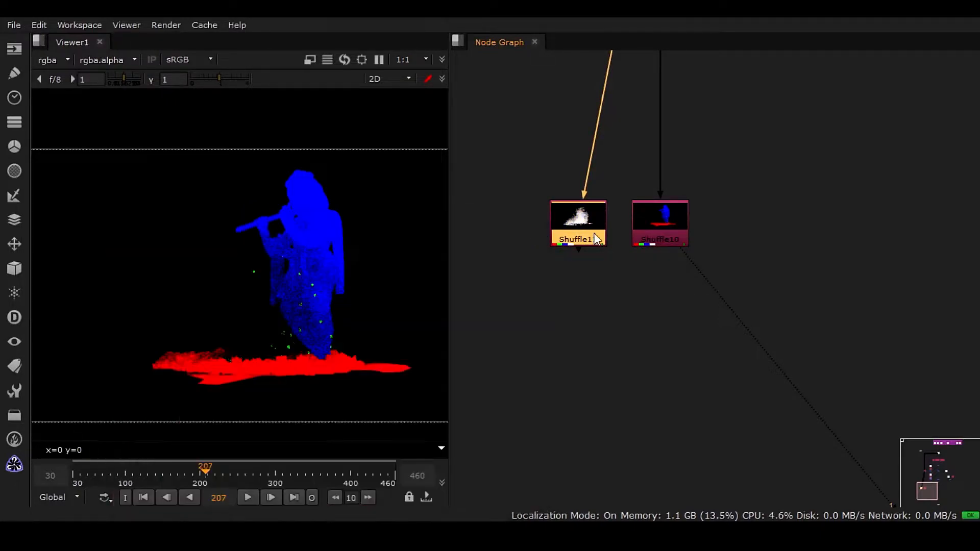
key(1)
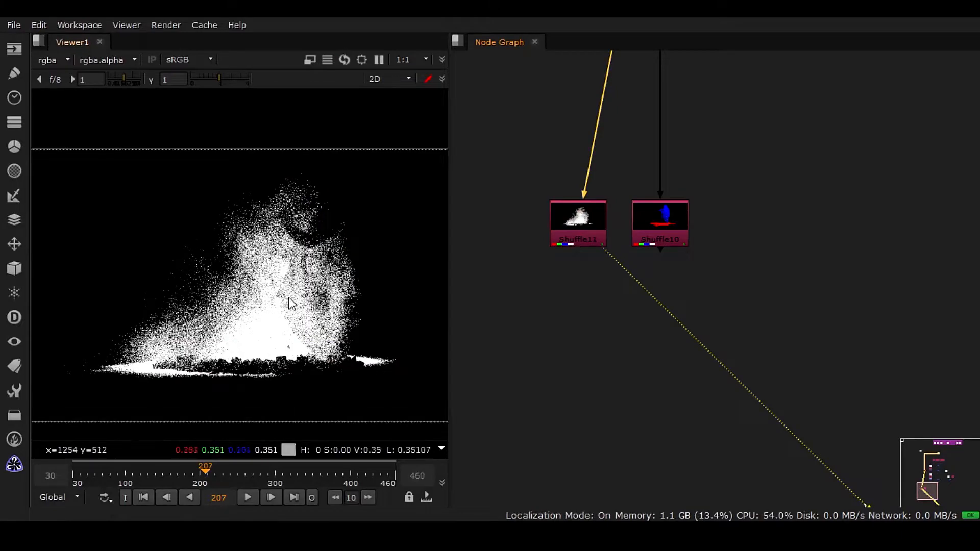
View Shuffle10 and inspect its channel settings.
key(1)
double_click(655, 242)
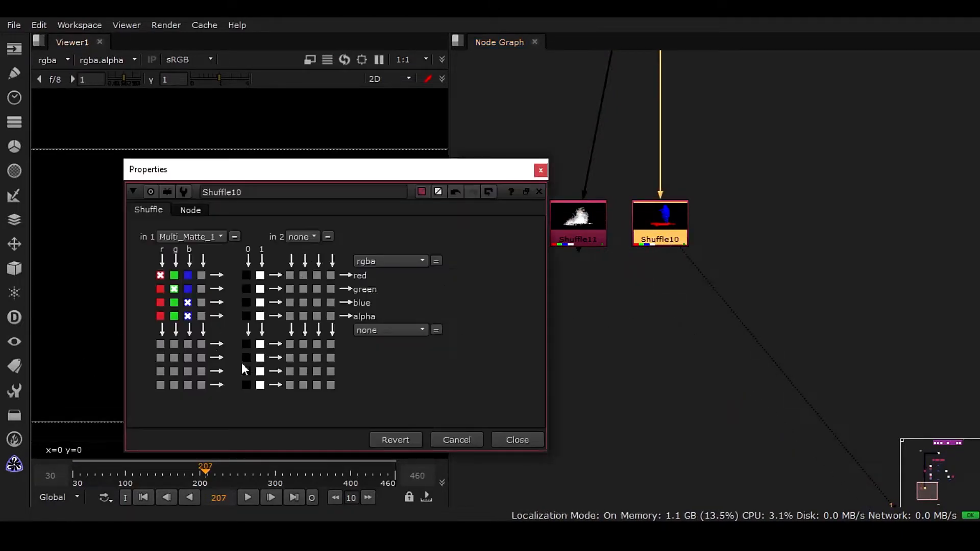
click(531, 445)
Add an Expression node below Shuffle10.
key(Tab)
text(ex)
key(Return)
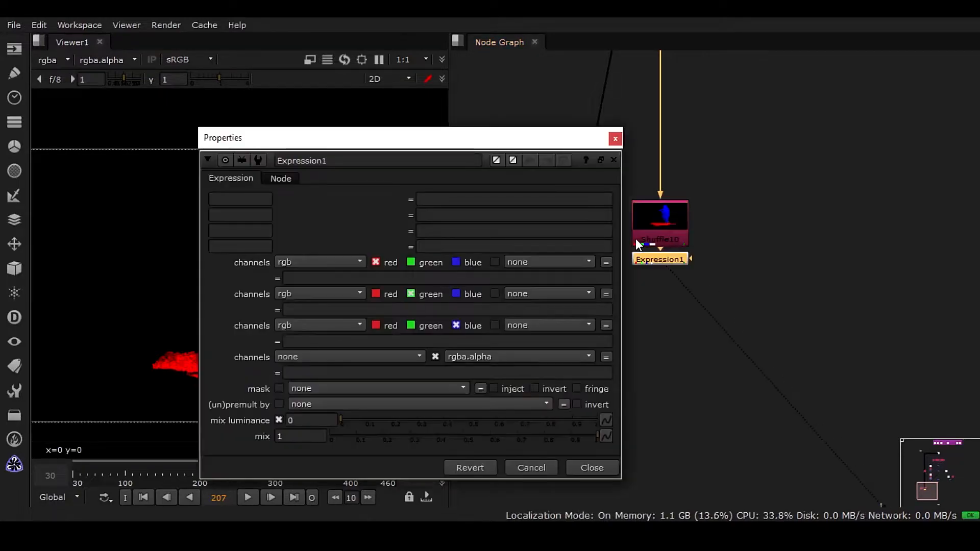
drag(660, 255, 667, 267)
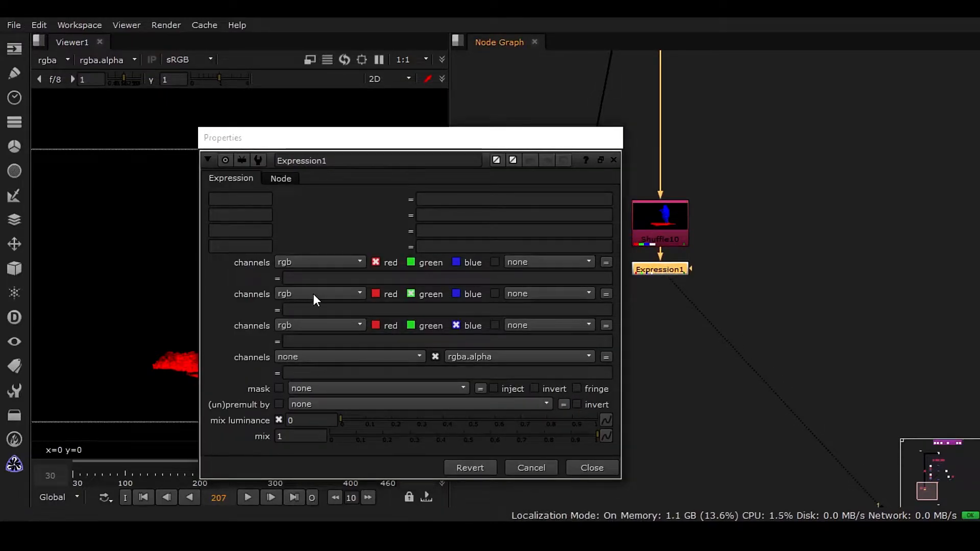
Set all four channel expressions of Expression1 to r+g+b and close its properties.
click(320, 278)
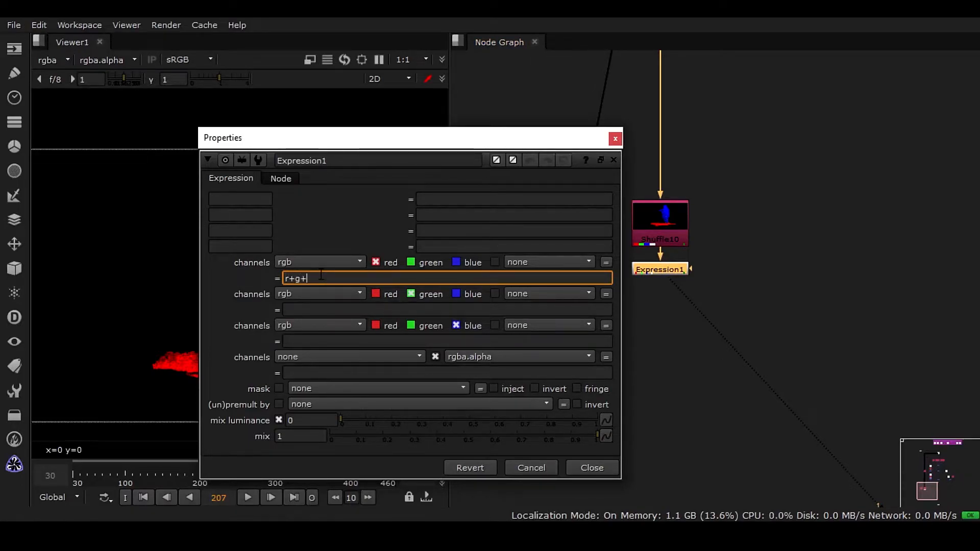
drag(321, 278, 258, 278)
key(ctrl+c)
click(327, 311)
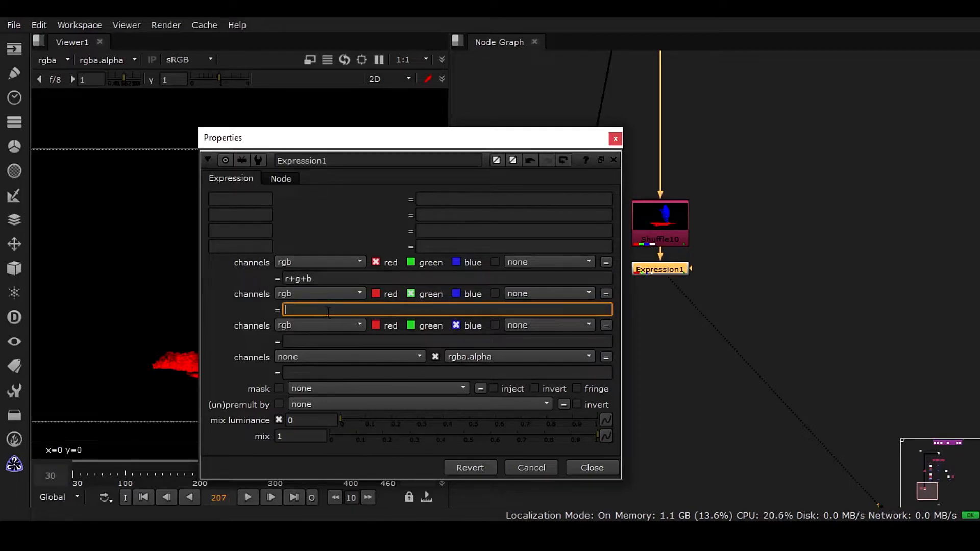
click(323, 342)
key(ctrl+v)
click(357, 373)
key(ctrl+v)
drag(323, 279, 282, 278)
drag(321, 310, 282, 310)
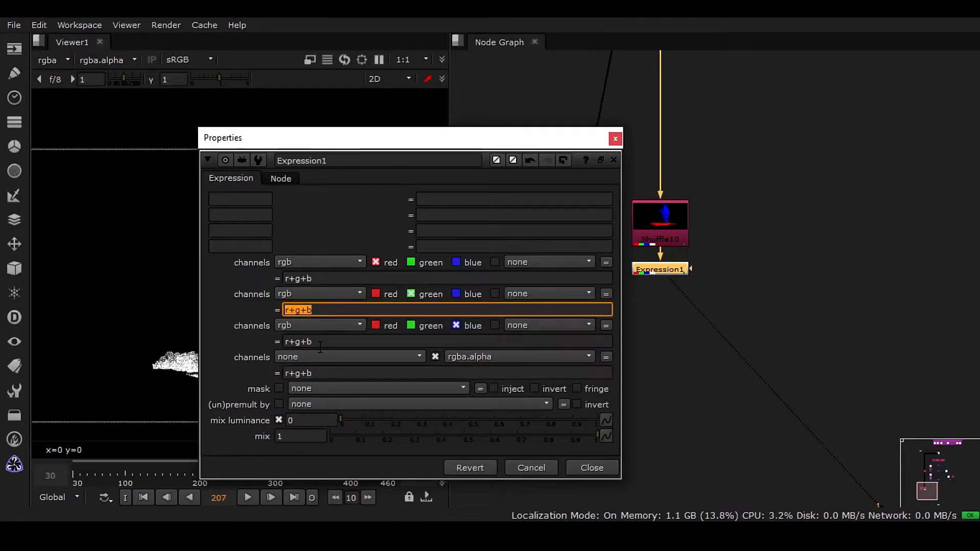
drag(324, 341, 282, 341)
drag(324, 373, 282, 373)
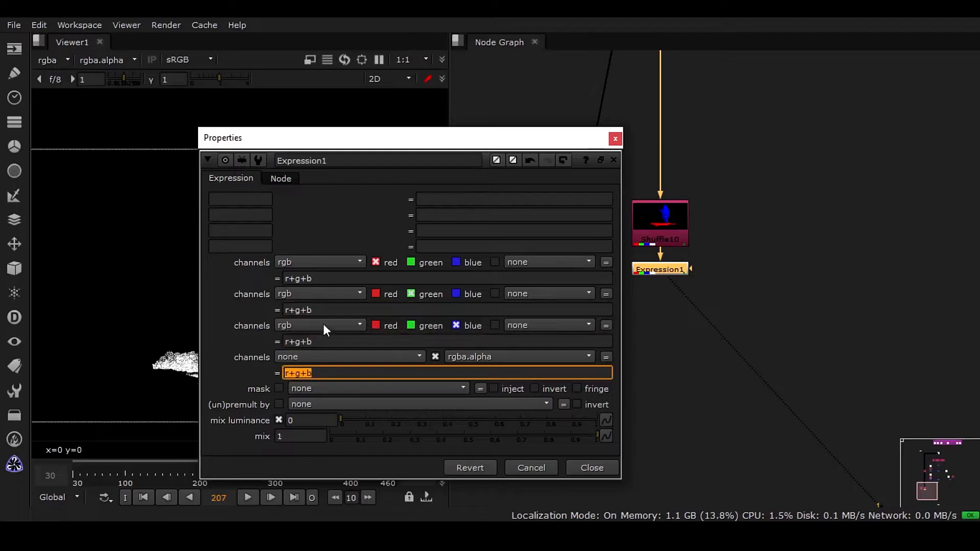
click(537, 463)
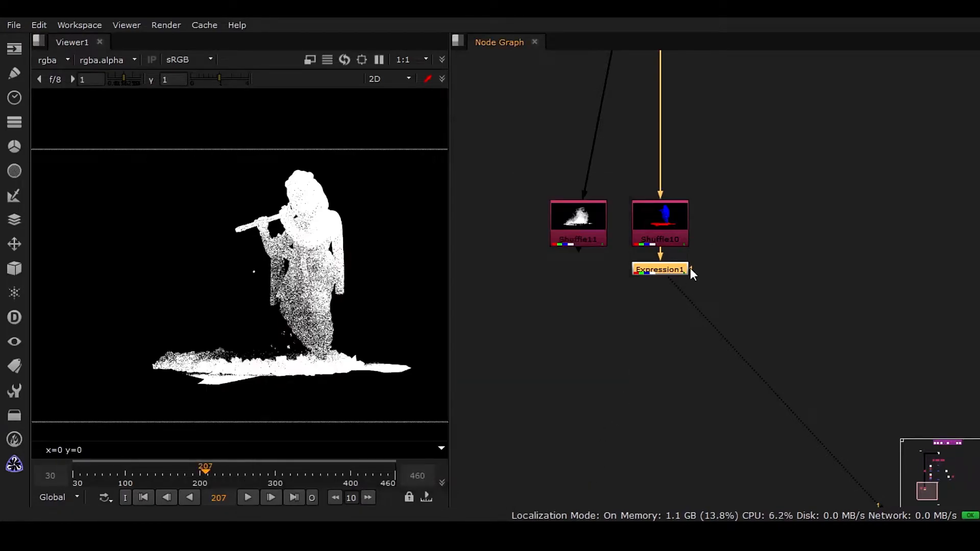
Merge Shuffle11 as A over Expression1 as B and view the merge result.
click(604, 234)
click(589, 325)
key(m)
drag(574, 307, 668, 276)
drag(607, 326, 622, 324)
key(1)
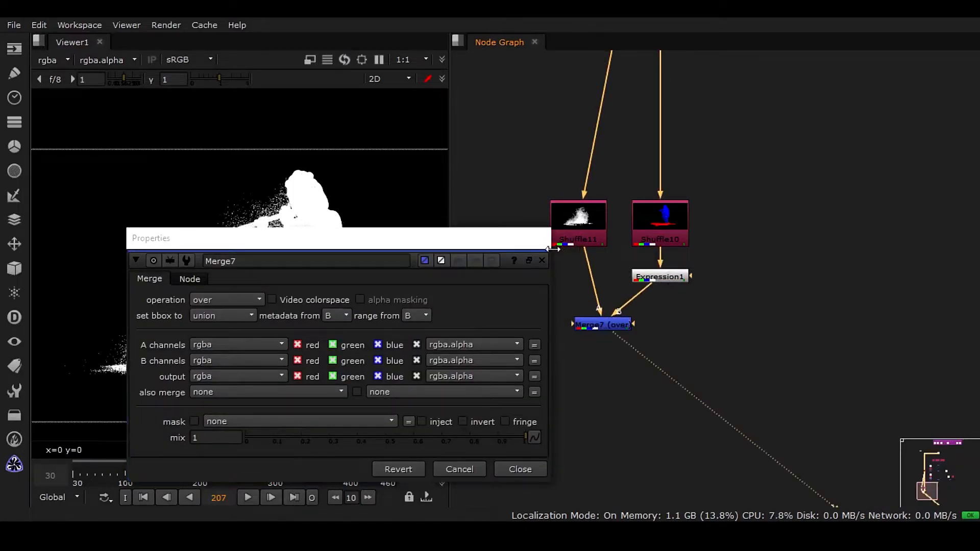
click(542, 261)
scroll(635, 322, up, 4)
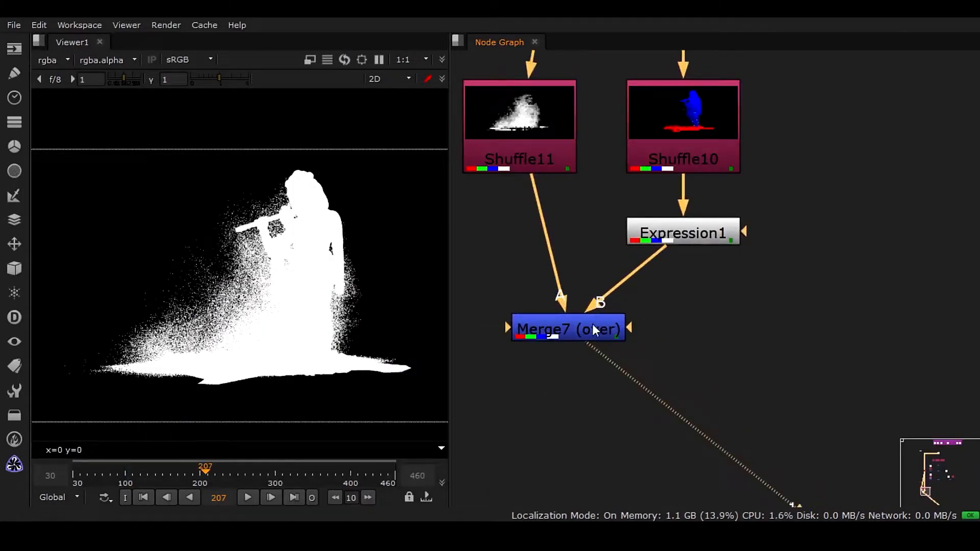
Set Merge7's operation to plus so the two mattes add together.
scroll(236, 372, up, 8)
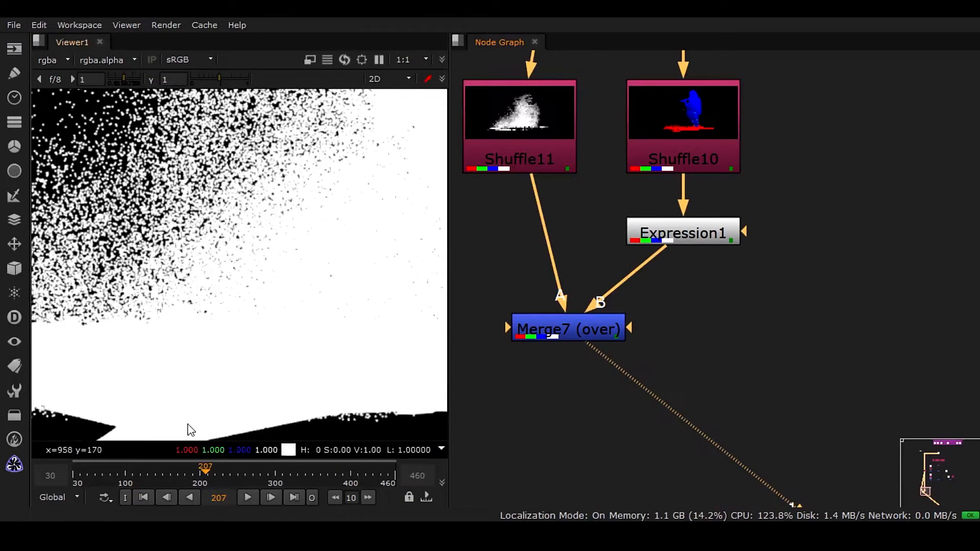
scroll(257, 426, up, 4)
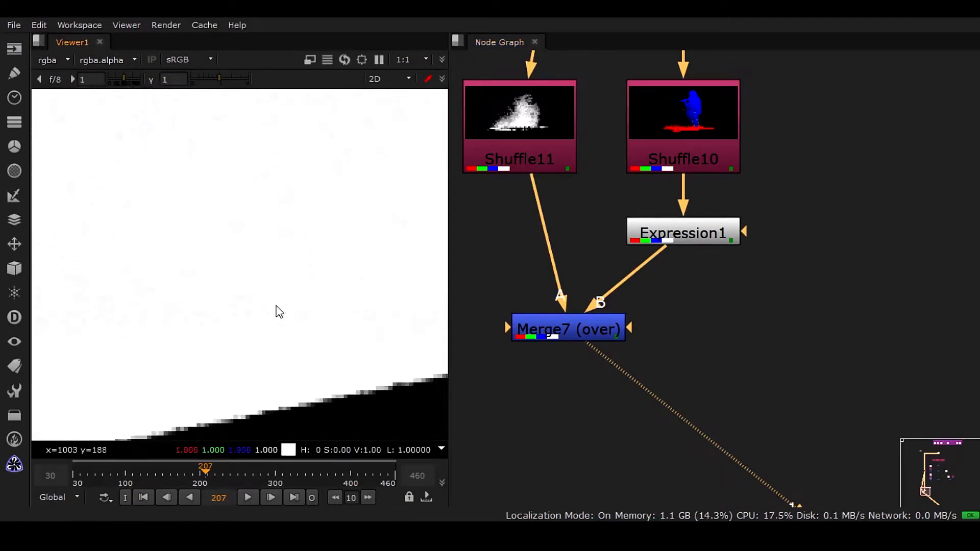
double_click(584, 331)
drag(316, 171, 657, 203)
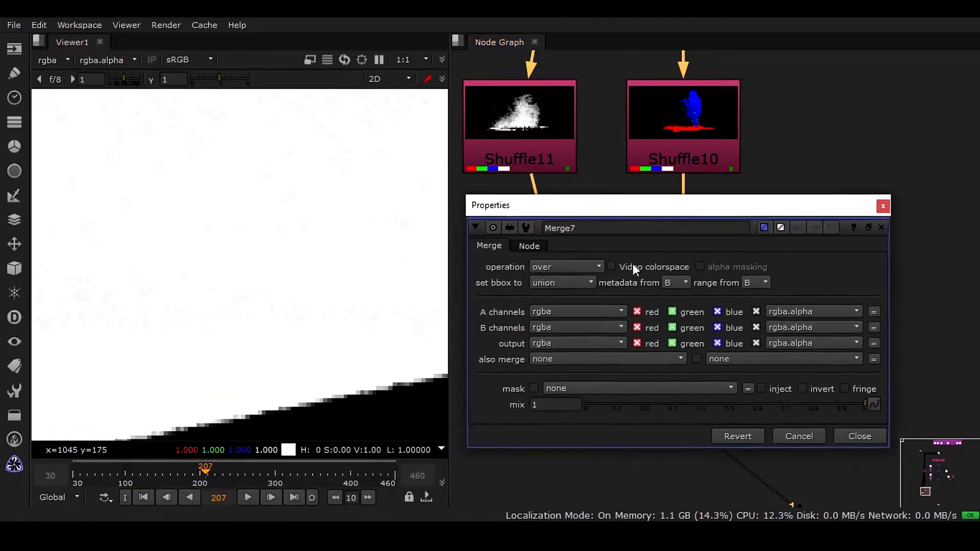
click(566, 267)
click(575, 334)
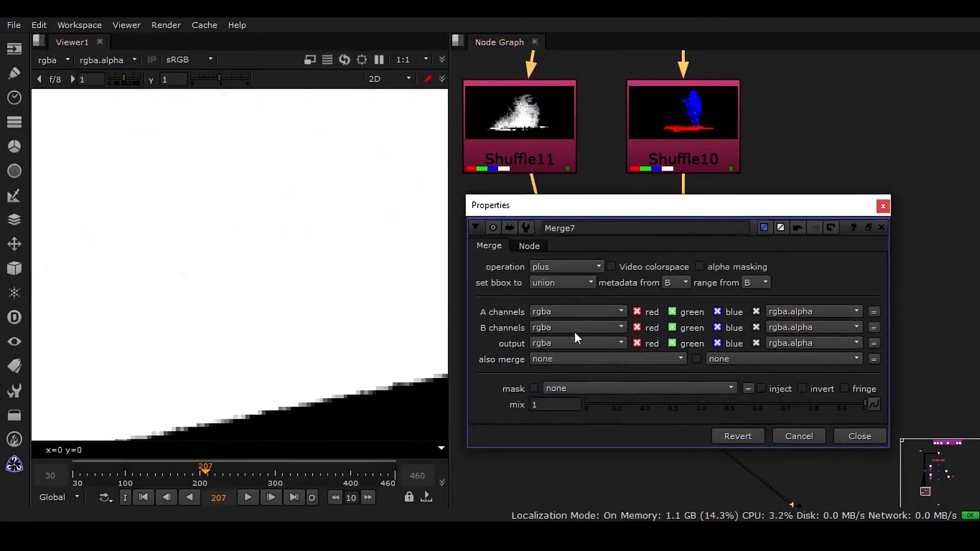
click(857, 435)
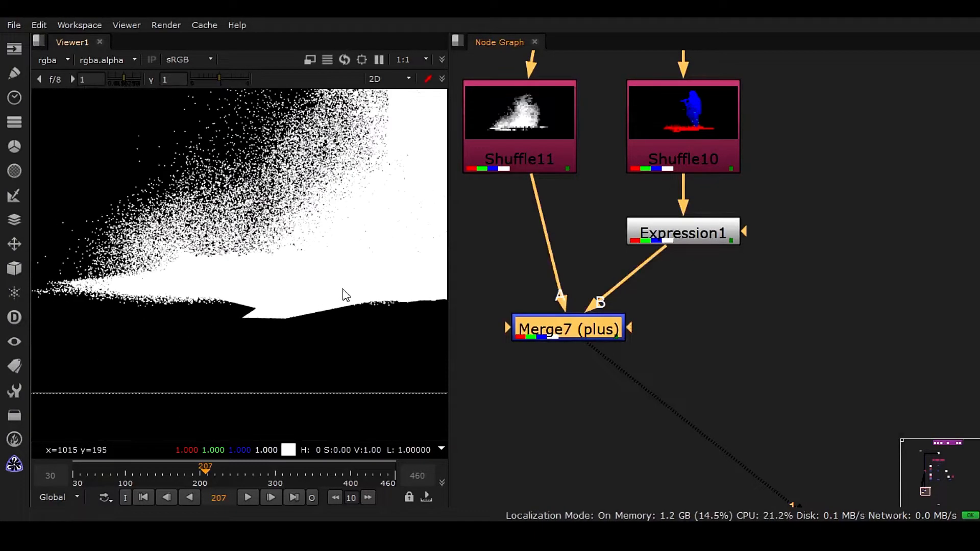
Navigate the node graph to the main compositing Merge4 node and view its output and alpha.
drag(596, 331, 601, 340)
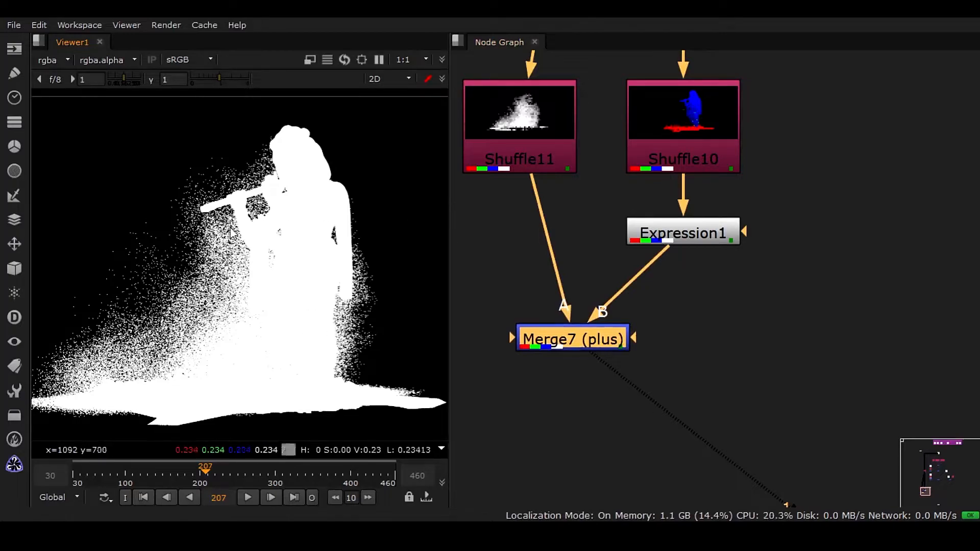
scroll(497, 341, down, 5)
scroll(592, 331, down, 1)
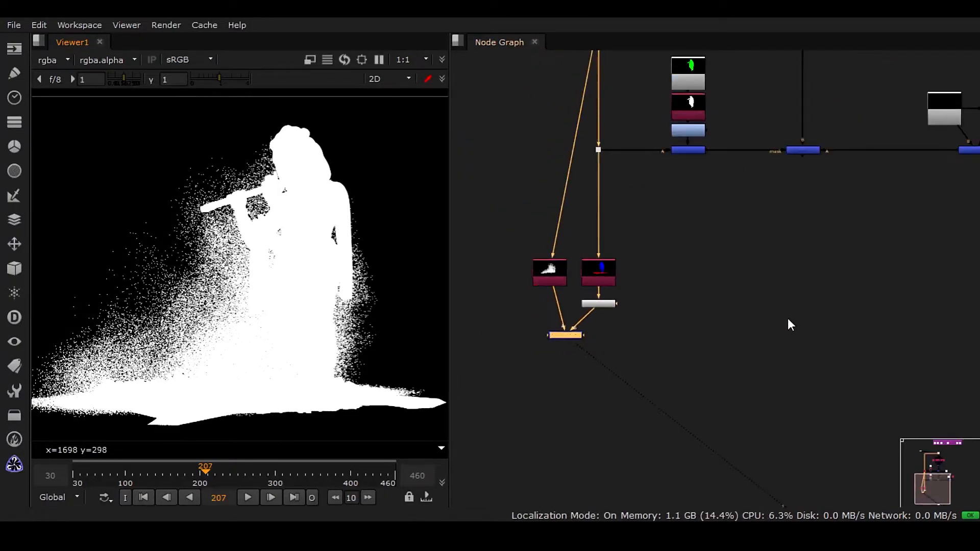
middle_drag(787, 317, 743, 344)
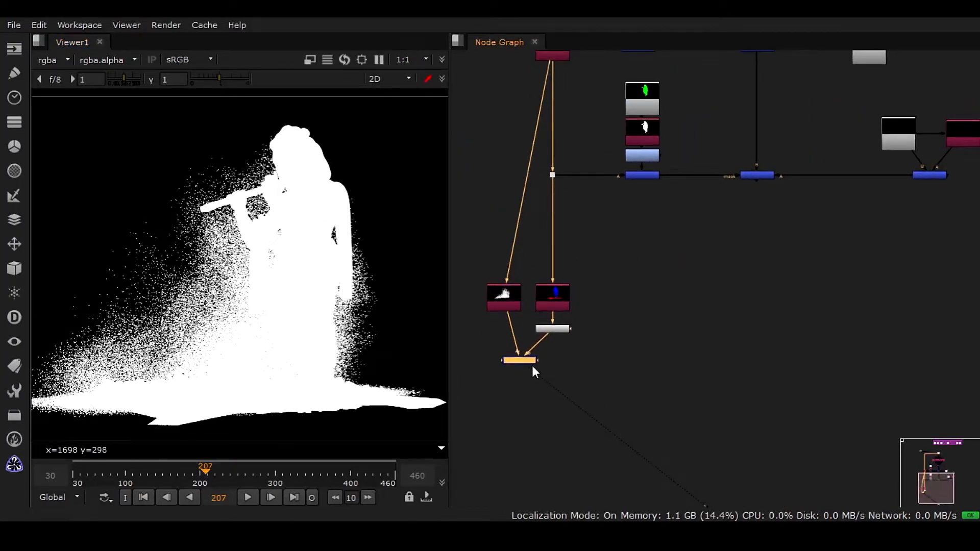
click(697, 333)
scroll(727, 335, down, 3)
middle_drag(727, 335, 697, 326)
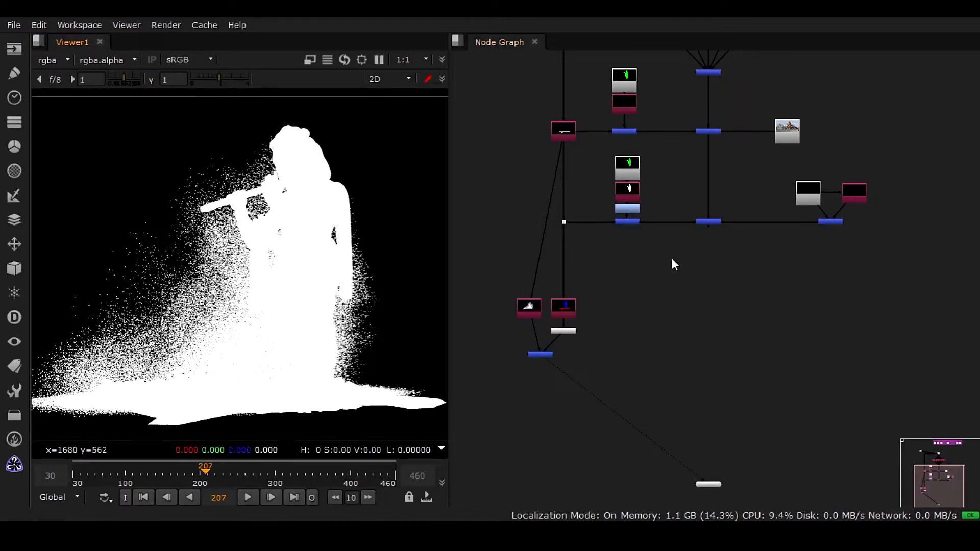
click(709, 222)
key(1)
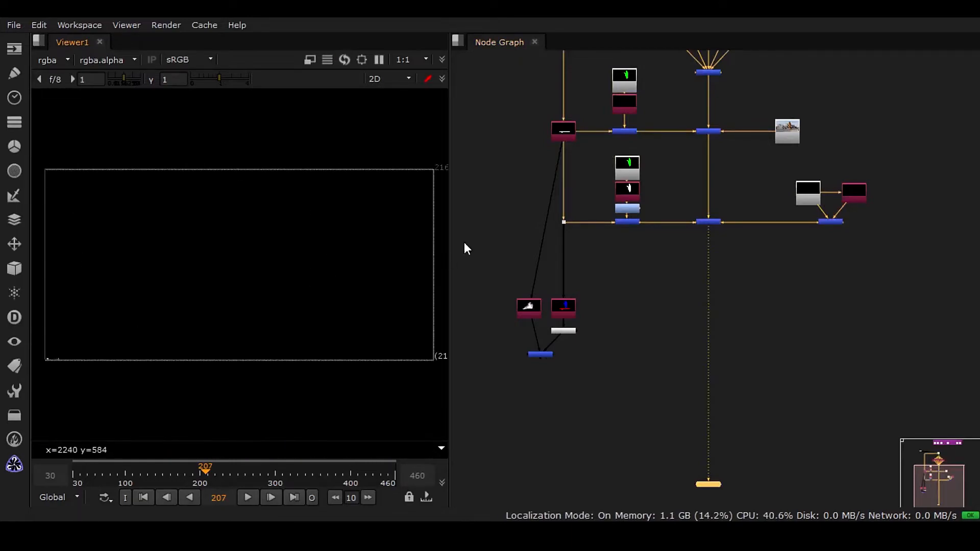
scroll(714, 271, up, 2)
middle_drag(701, 333, 743, 270)
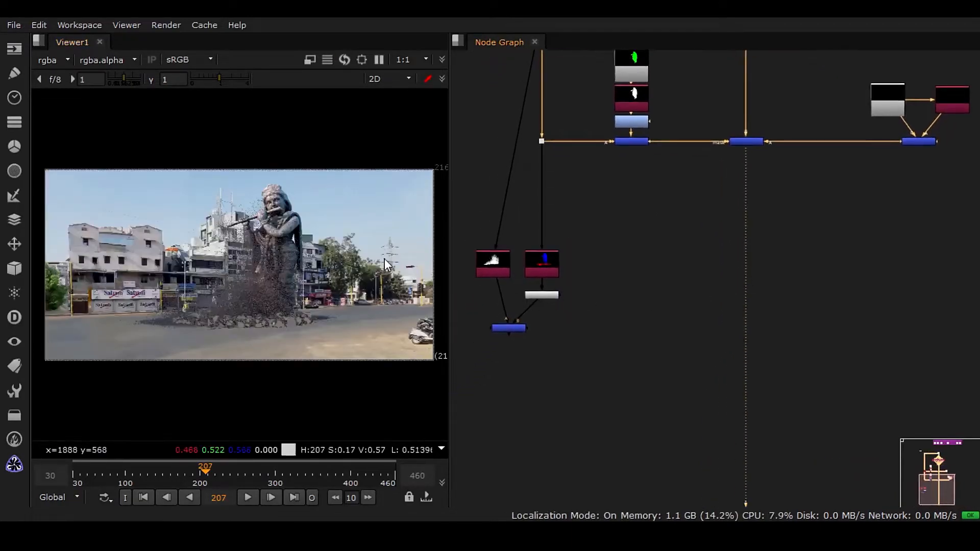
drag(451, 234, 867, 233)
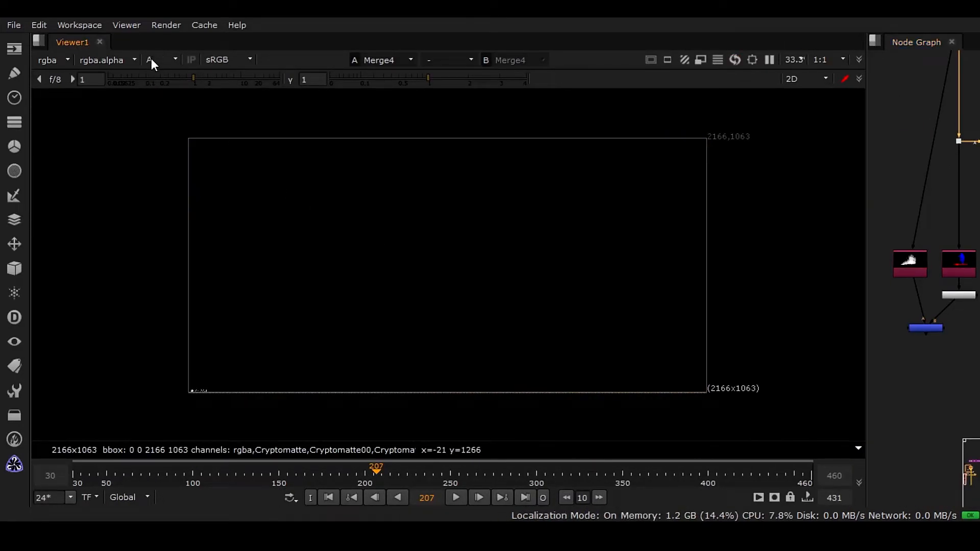
key(a)
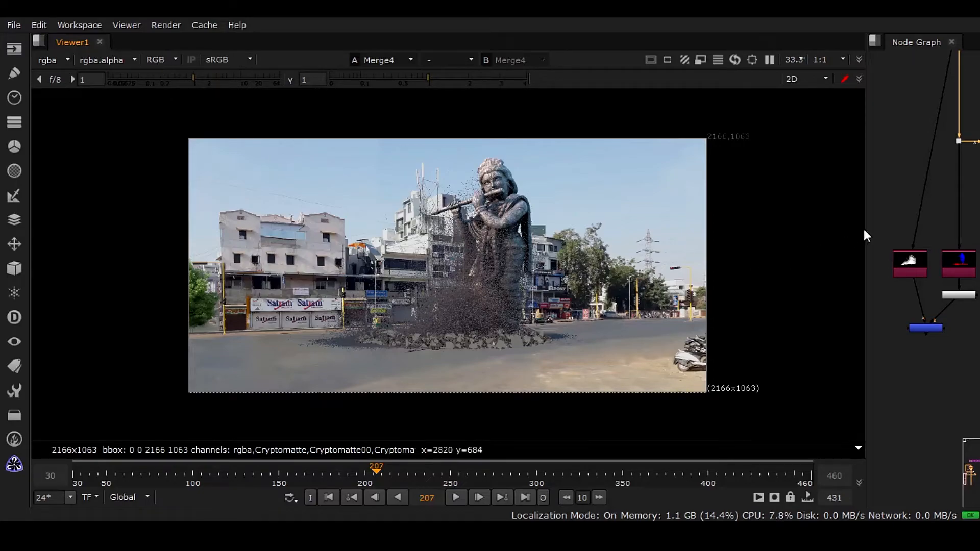
drag(864, 230, 461, 242)
Compare the combined Merge7 matte with the Merge4 composite in the viewer.
click(683, 244)
click(518, 329)
key(1)
click(682, 310)
middle_drag(638, 351, 611, 400)
scroll(645, 314, down, 2)
middle_drag(649, 318, 649, 260)
scroll(686, 200, up, 2)
click(686, 160)
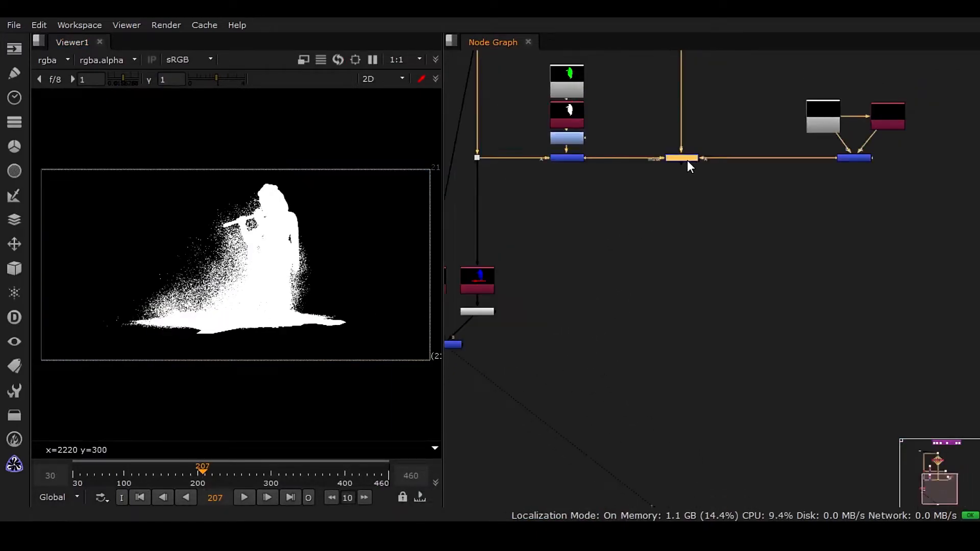
key(1)
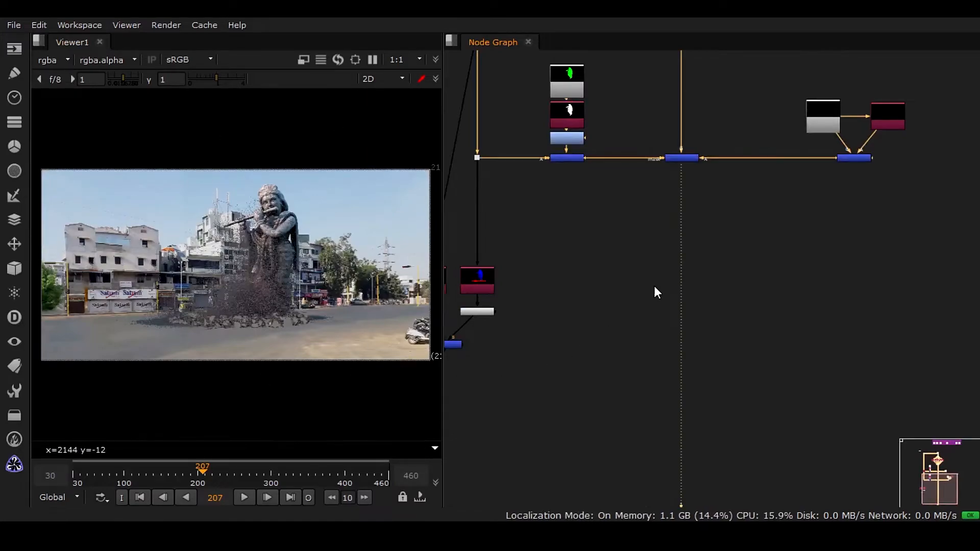
Add a Copy node near Merge7 in the node graph.
click(621, 316)
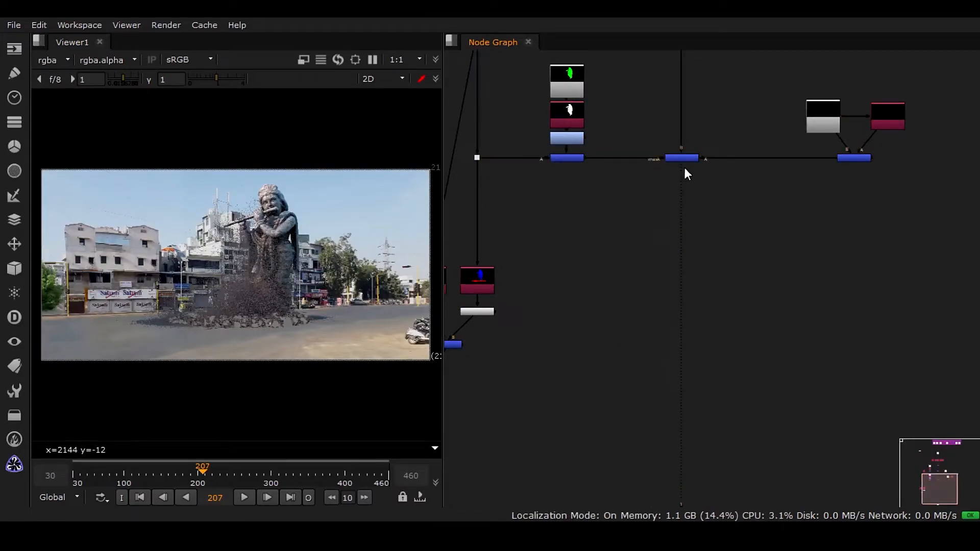
click(681, 158)
click(614, 316)
key(k)
click(583, 236)
middle_drag(633, 356, 728, 252)
scroll(721, 251, up, 4)
scroll(684, 214, down, 3)
scroll(730, 278, up, 2)
middle_drag(703, 219, 782, 288)
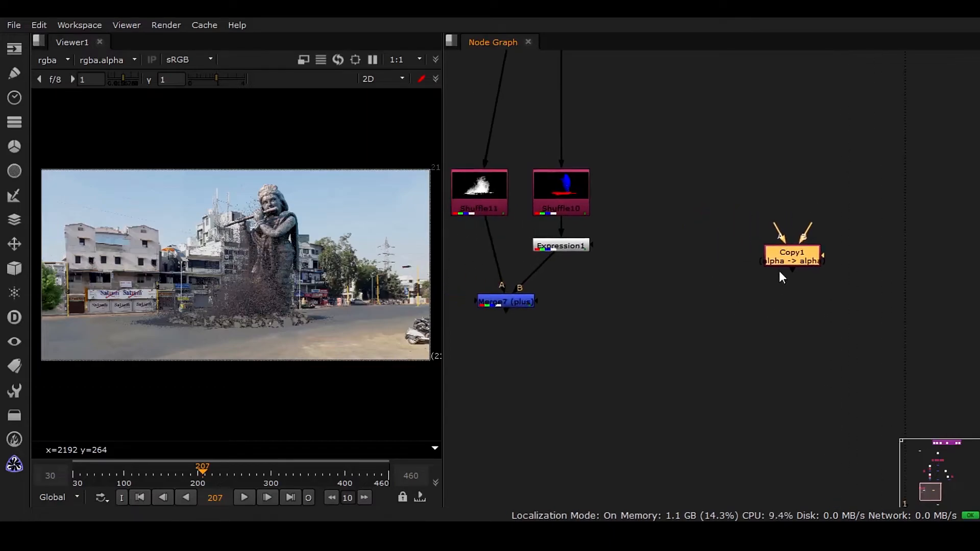
Connect Copy1's A input to Merge7 and its B input to Merge4, inserting it into the main stream below Merge4.
drag(764, 258, 508, 302)
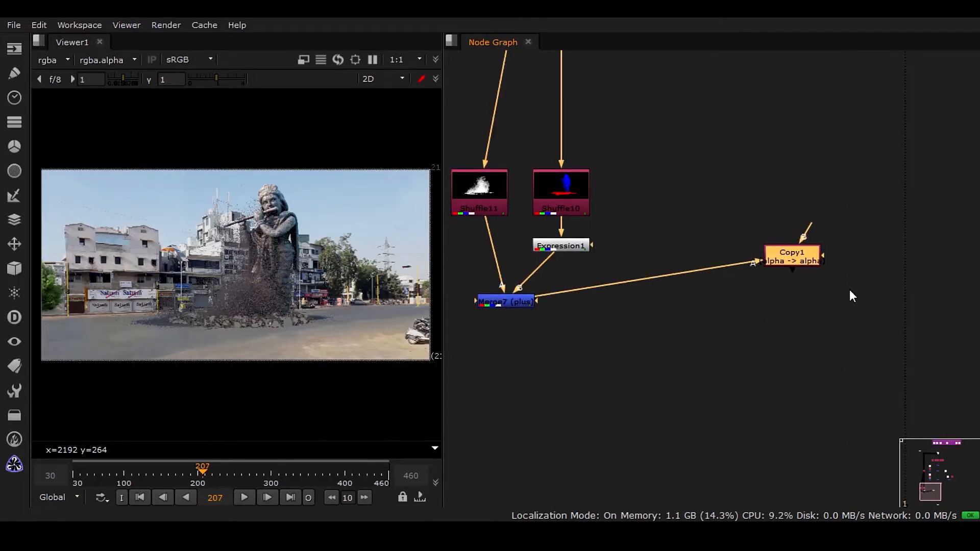
middle_drag(831, 235, 677, 367)
drag(658, 356, 749, 123)
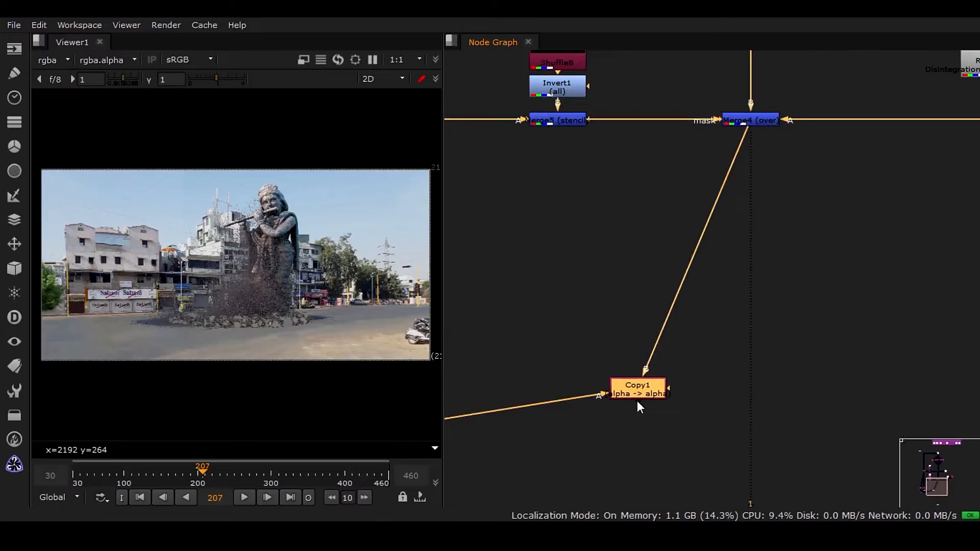
drag(633, 400, 680, 390)
middle_drag(517, 450, 728, 361)
middle_drag(915, 302, 665, 407)
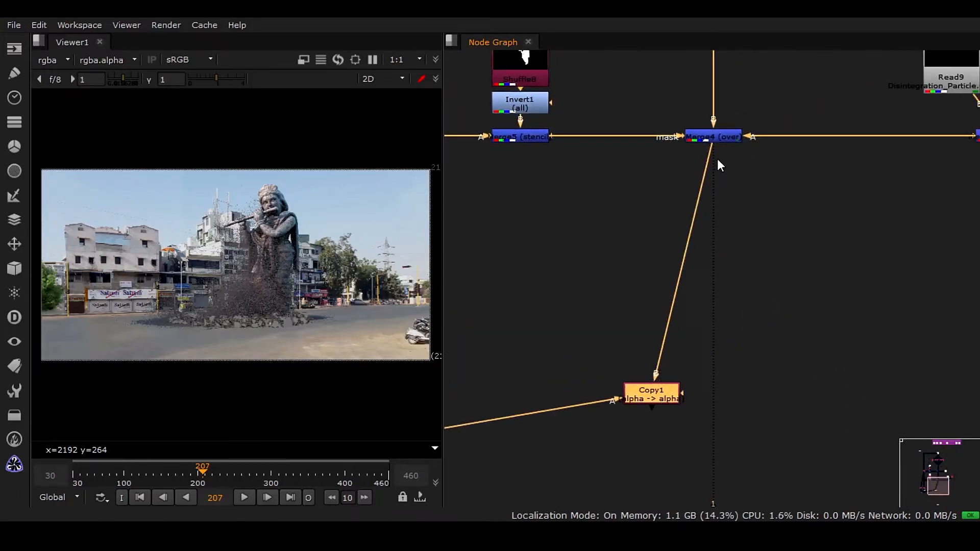
drag(671, 397, 709, 403)
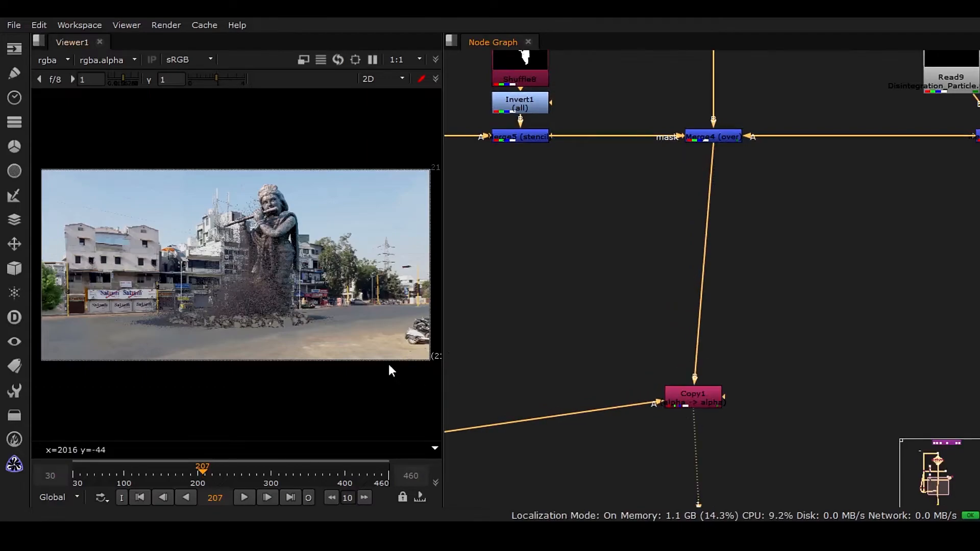
Toggle the viewer between Copy1's alpha and RGB.
key(a)
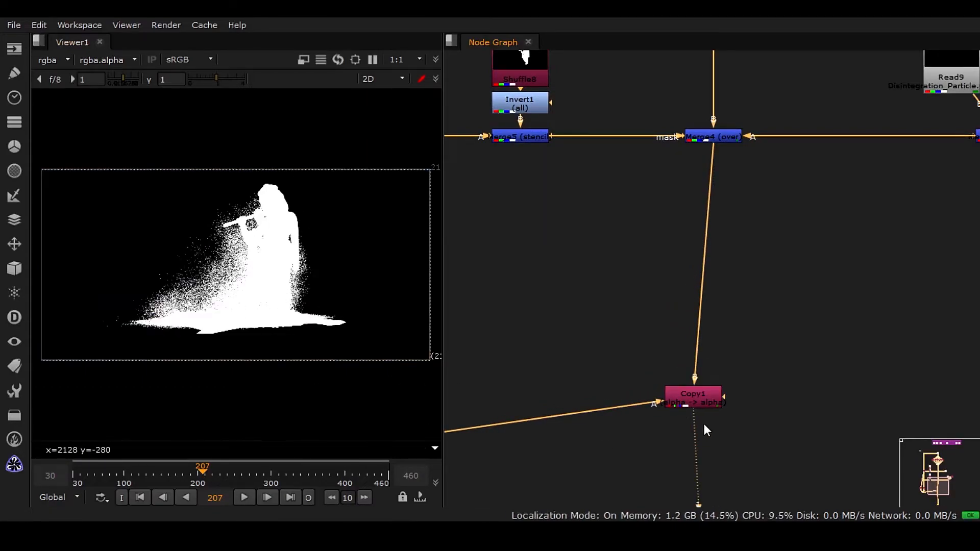
click(706, 401)
key(a)
key(Tab)
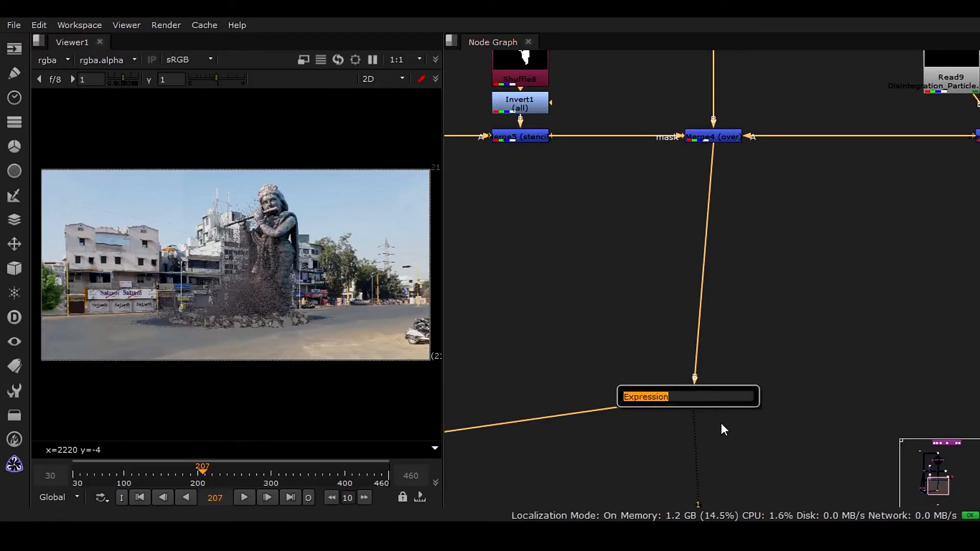
click(720, 427)
Add a Premult node below Copy1, close its properties, and tidy the node positions.
click(702, 403)
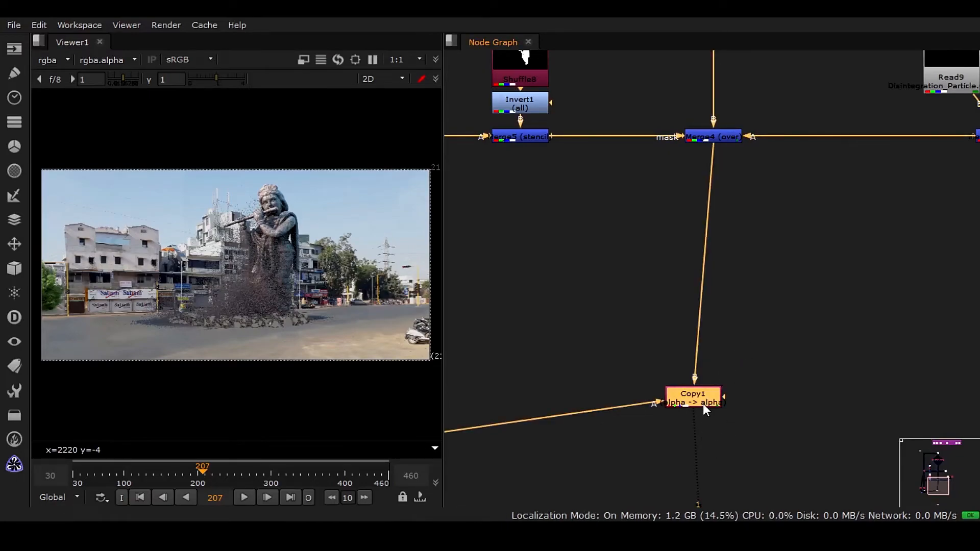
key(Tab)
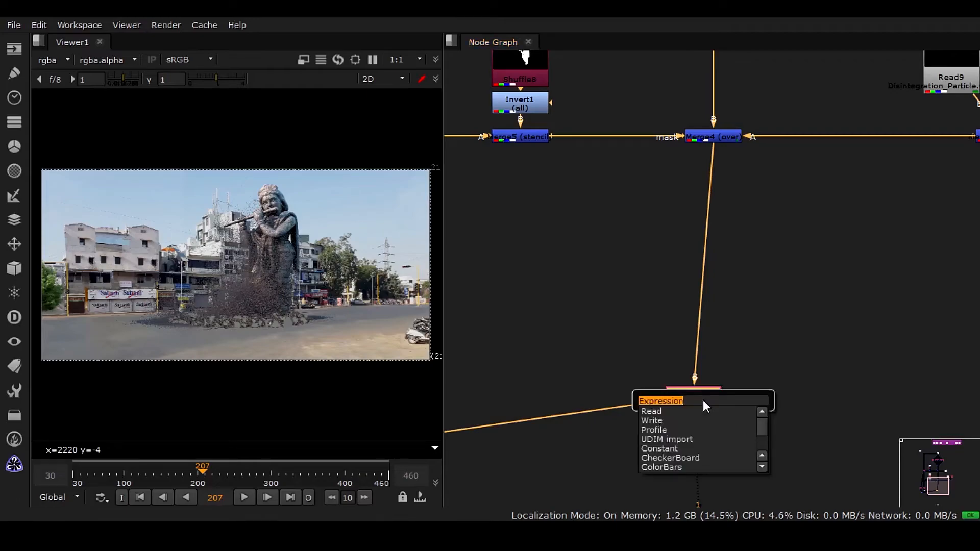
text(pre)
key(Return)
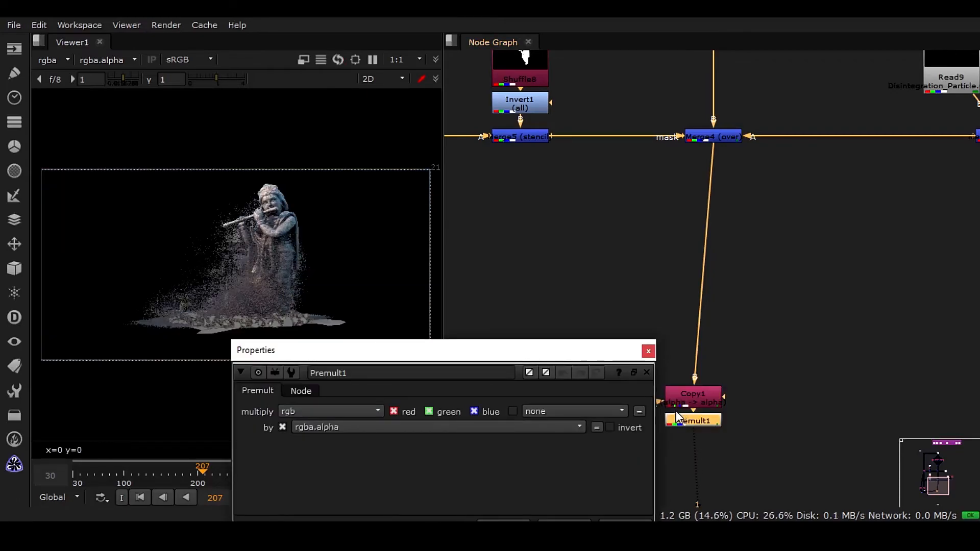
click(646, 350)
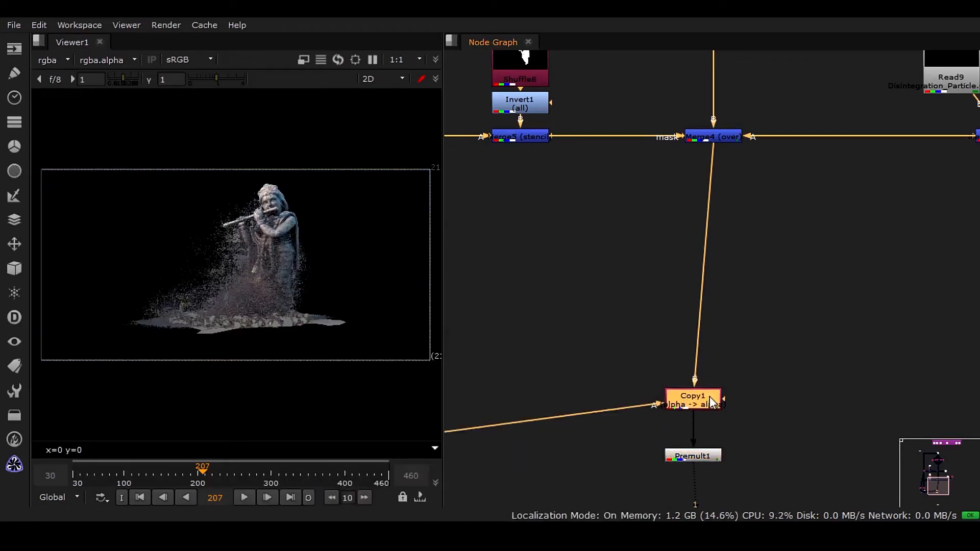
drag(703, 394, 724, 401)
drag(710, 444, 730, 442)
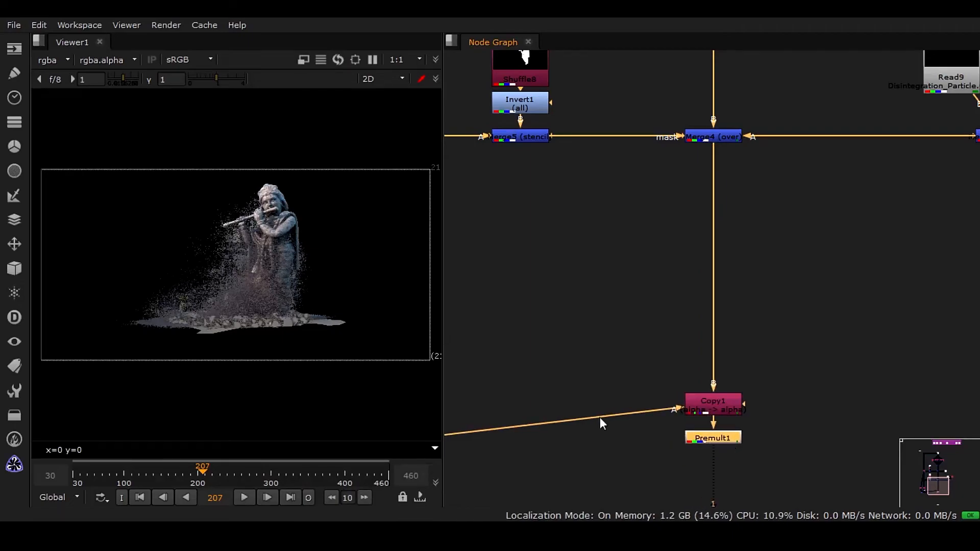
Compare Copy1's alpha channel with the Premult1 result in the viewer.
scroll(246, 256, up, 2)
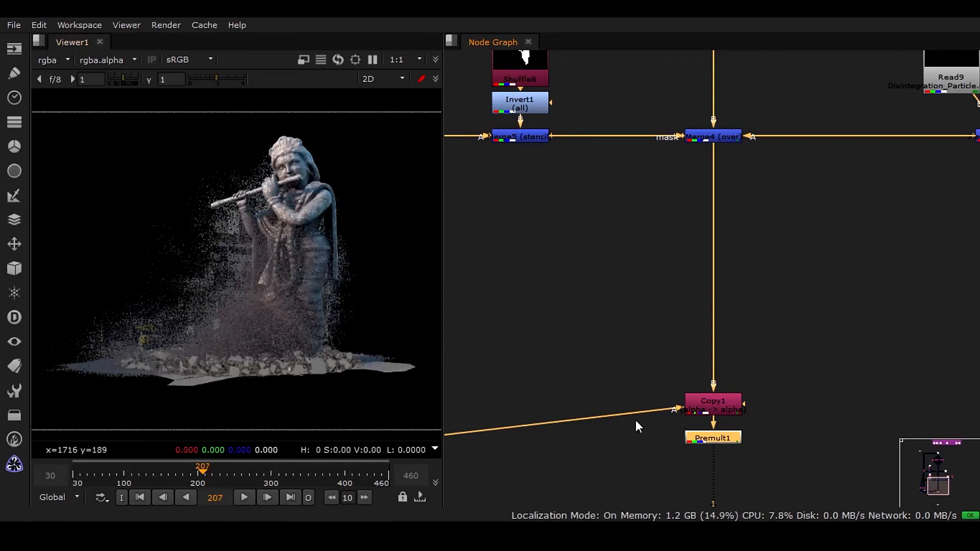
click(721, 412)
key(1)
key(a)
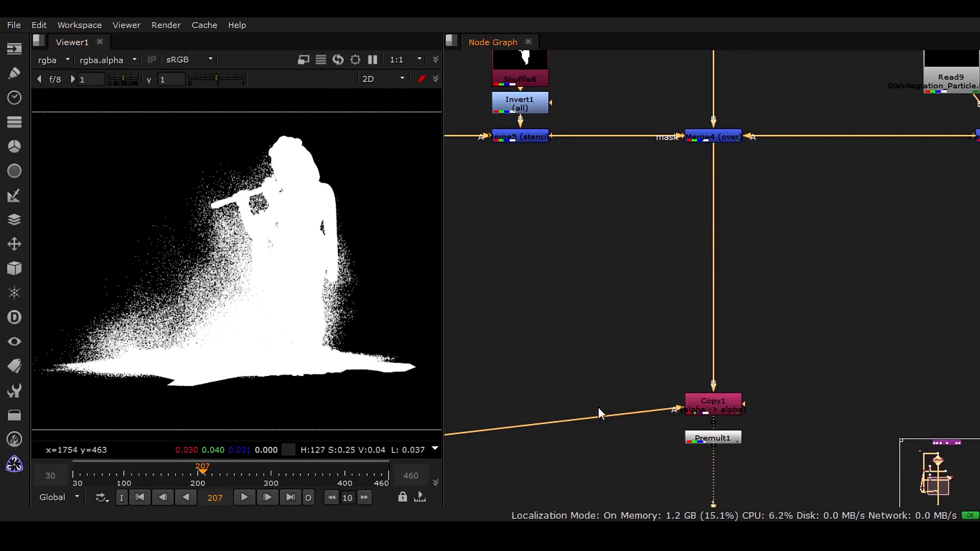
click(724, 441)
key(1)
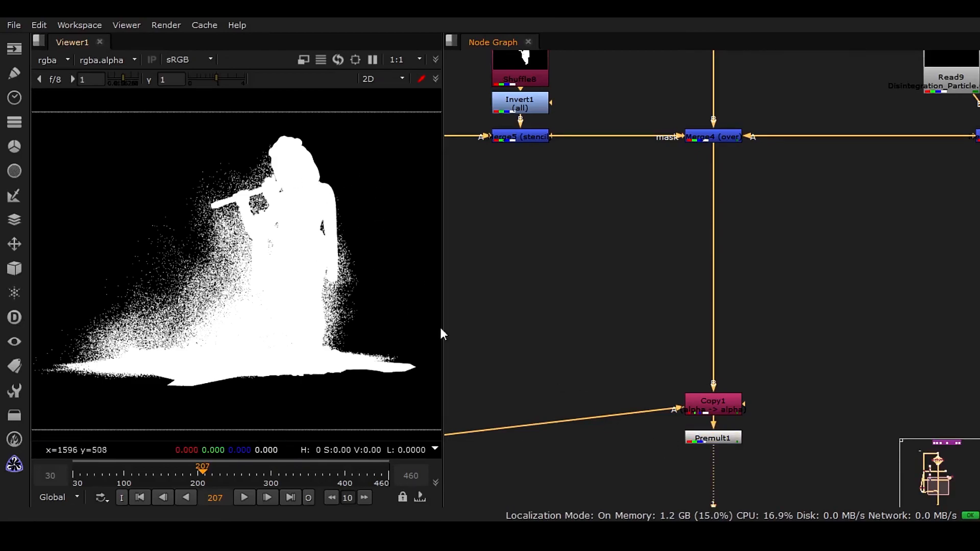
key(a)
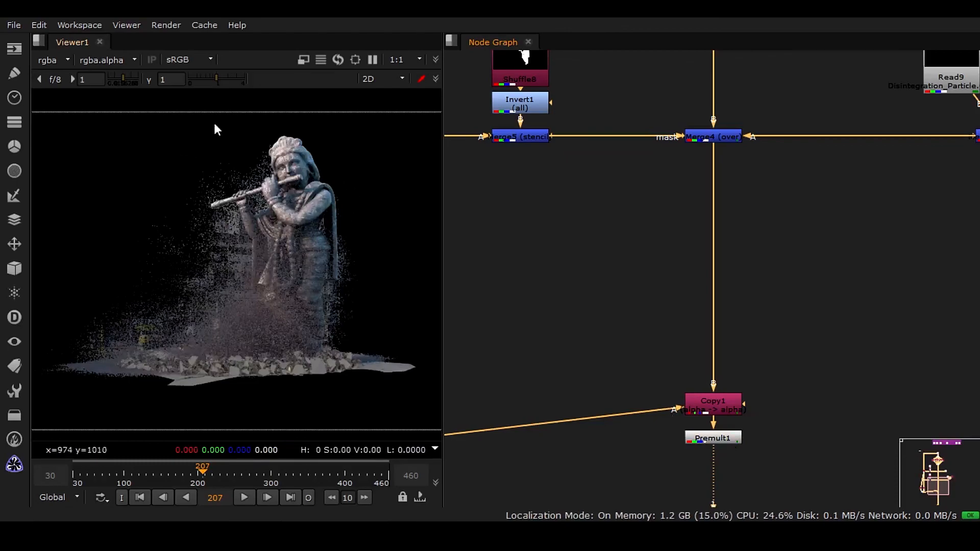
scroll(321, 334, down, 1)
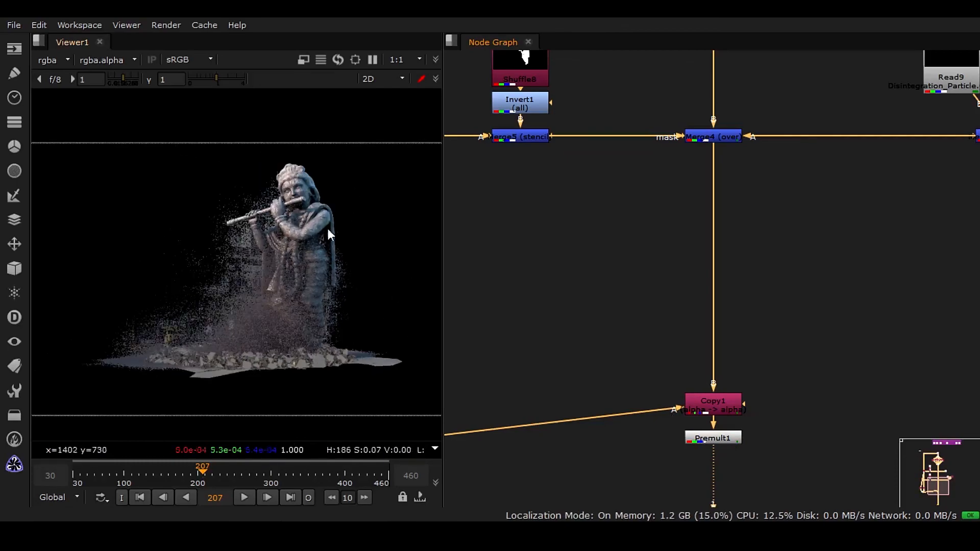